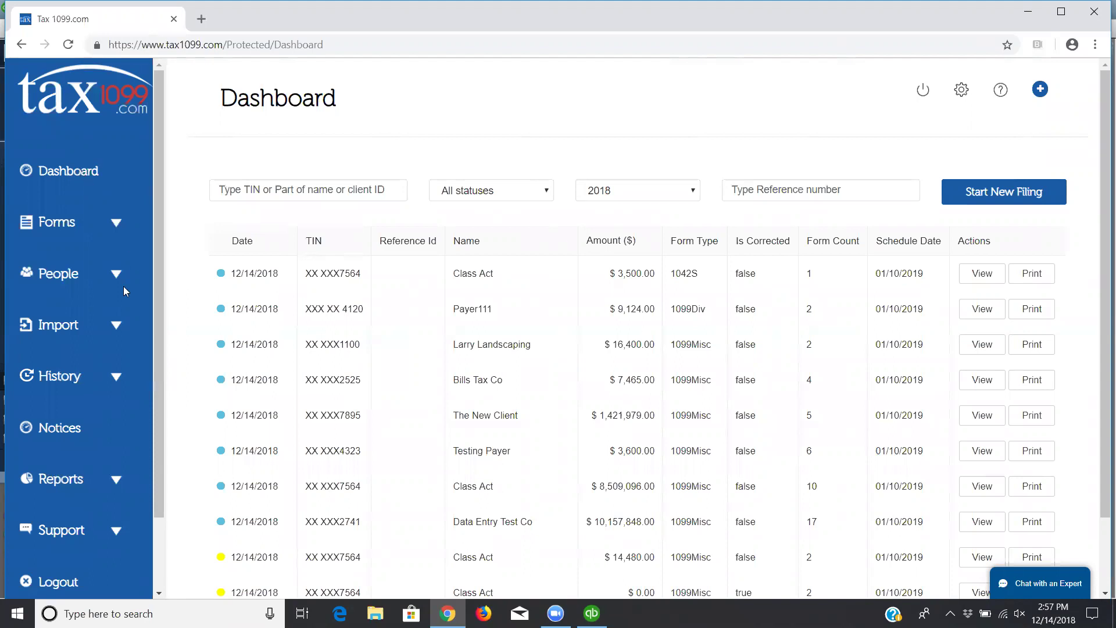
Expand the Import options in the left sidebar to list the import sources
{"action": "left_click", "coordinate": [116, 326]}
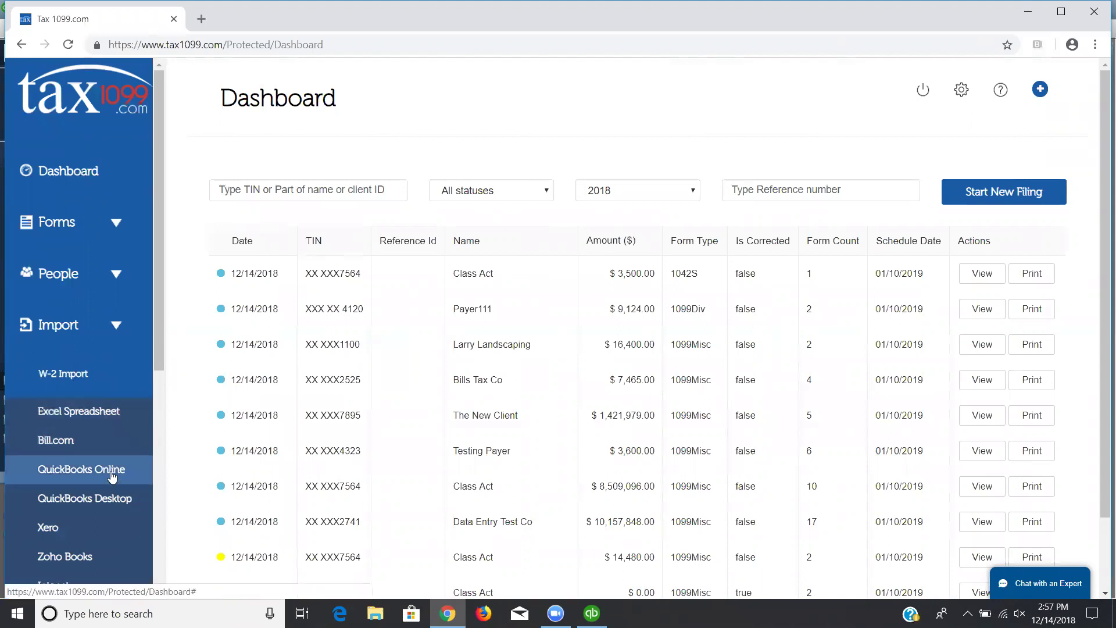
Choose QuickBooks Desktop as the import source, leaving 'I'm an existing client' unticked
{"action": "left_click", "coordinate": [113, 498]}
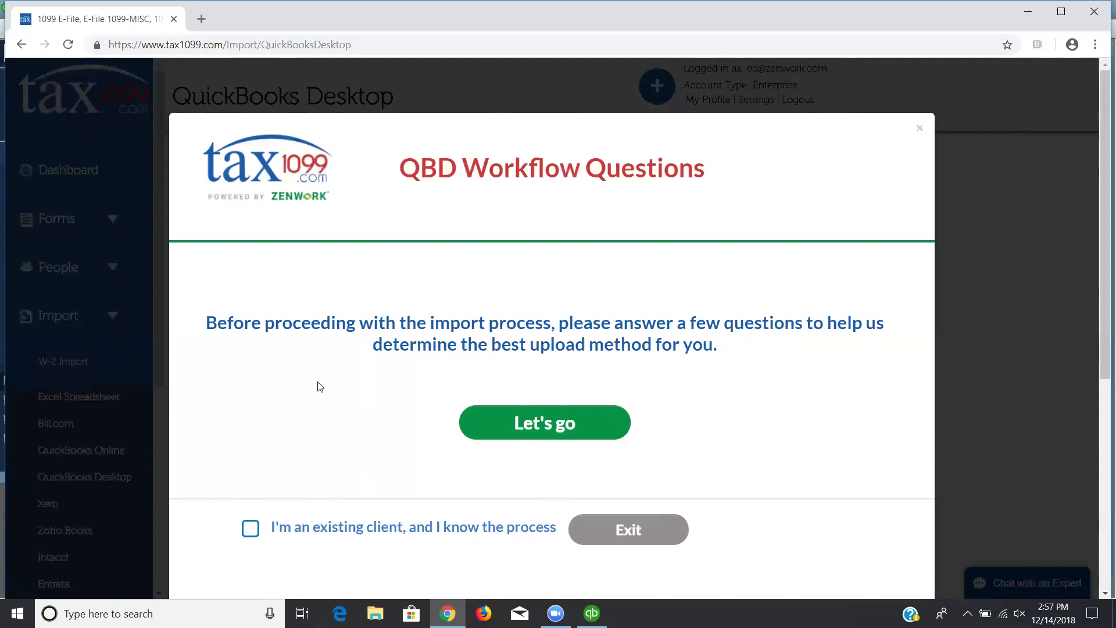
{"action": "left_click", "coordinate": [250, 528]}
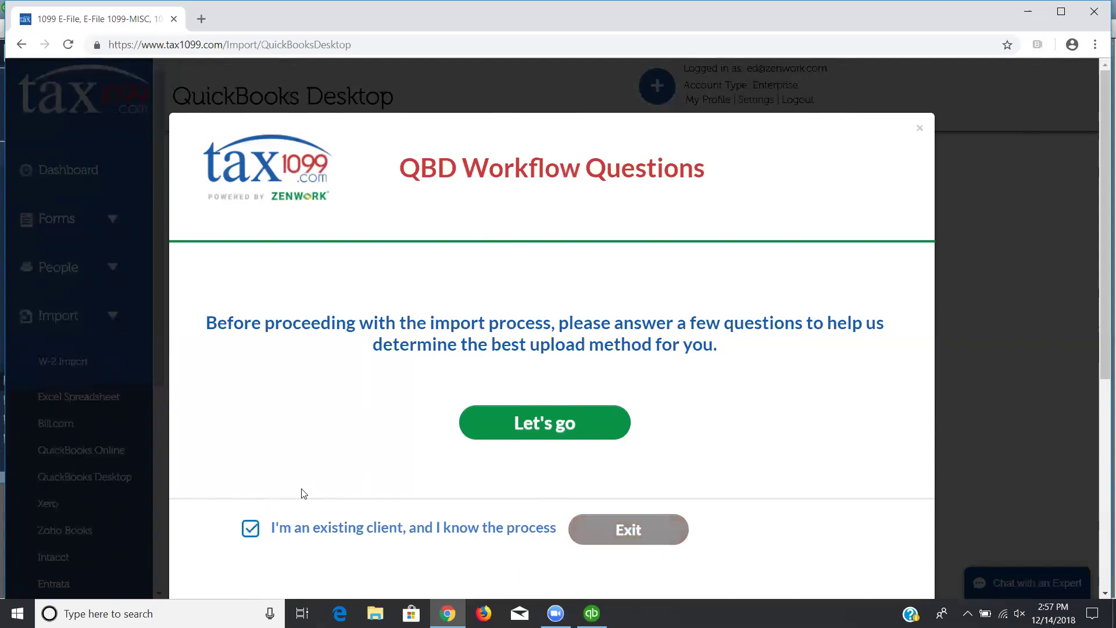
{"action": "left_click", "coordinate": [250, 529]}
Answer Yes to QuickBooks 2016–2019 and Yes to the firewall question, accepting Web Connector
{"action": "left_click", "coordinate": [541, 425]}
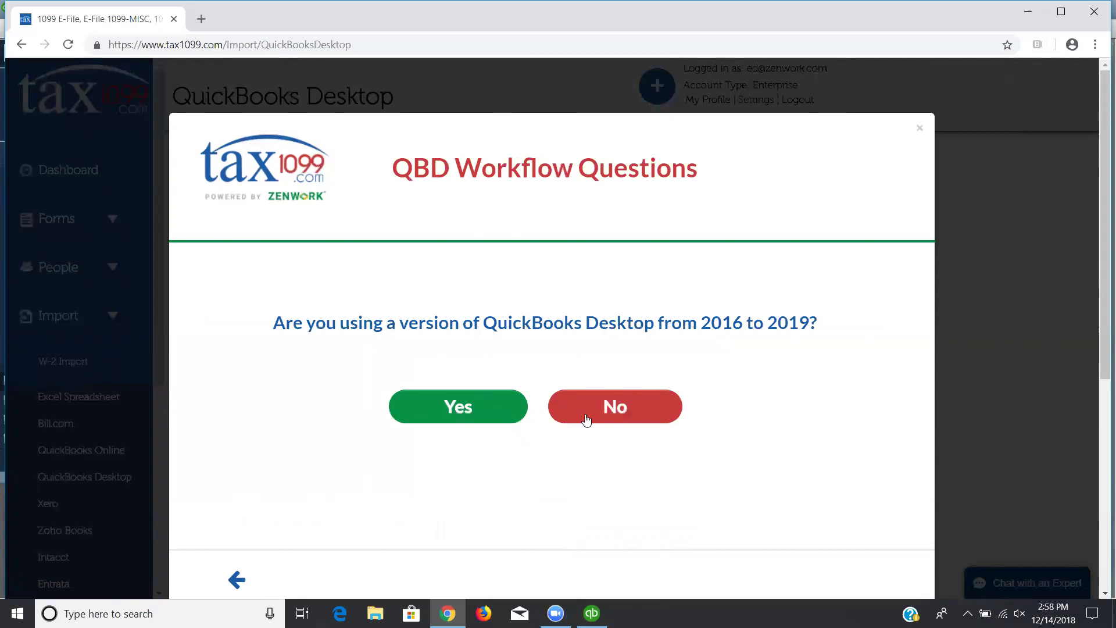
{"action": "left_click", "coordinate": [459, 407]}
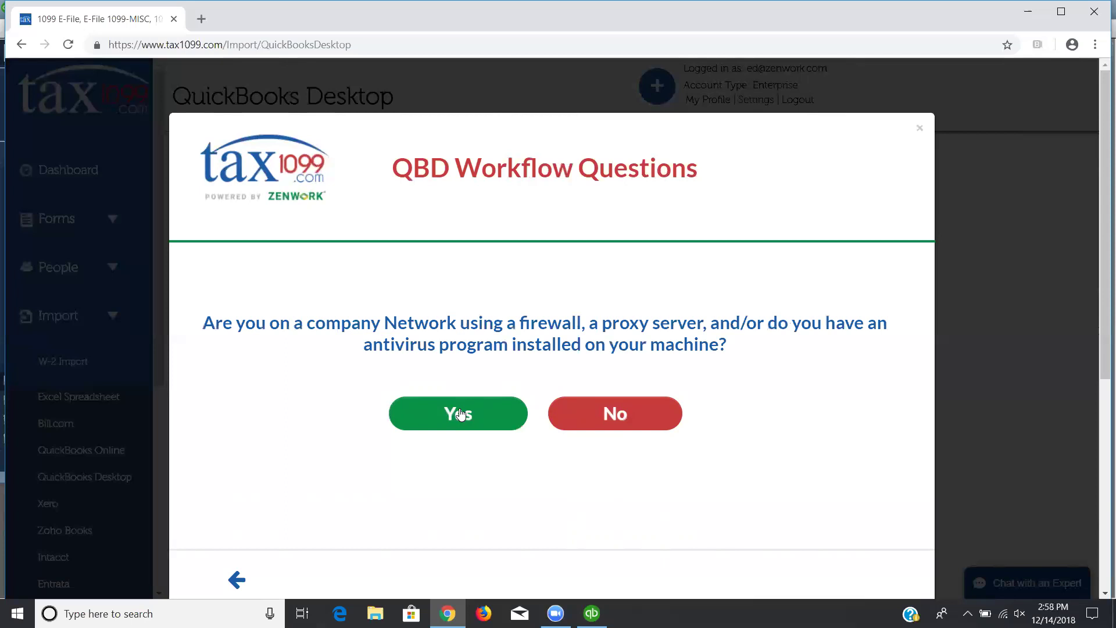
{"action": "left_click", "coordinate": [459, 414]}
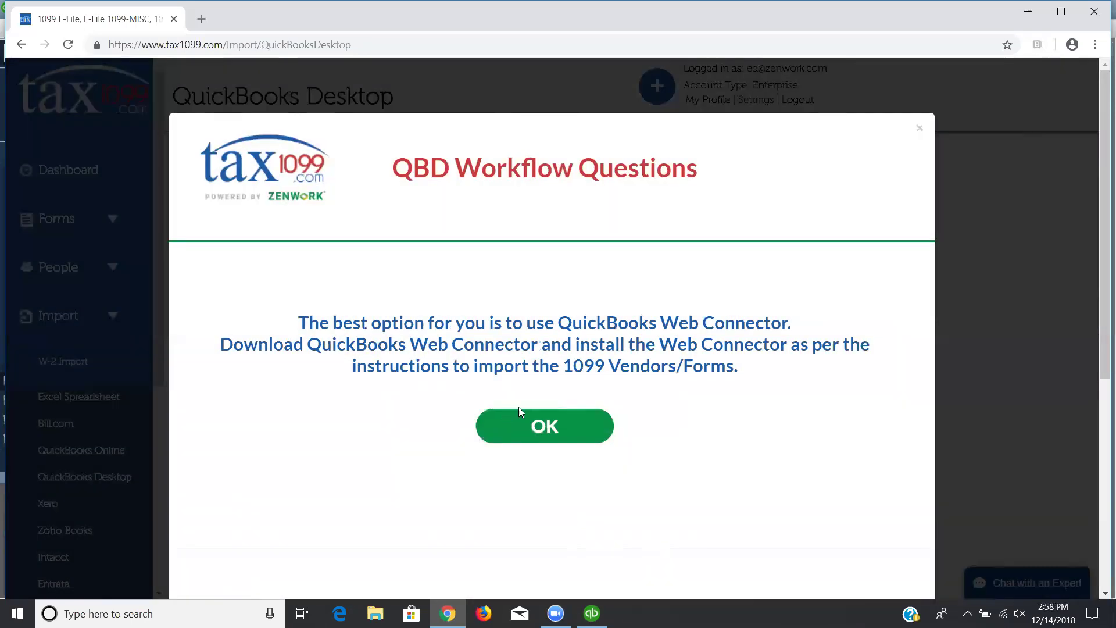
{"action": "left_click", "coordinate": [533, 424]}
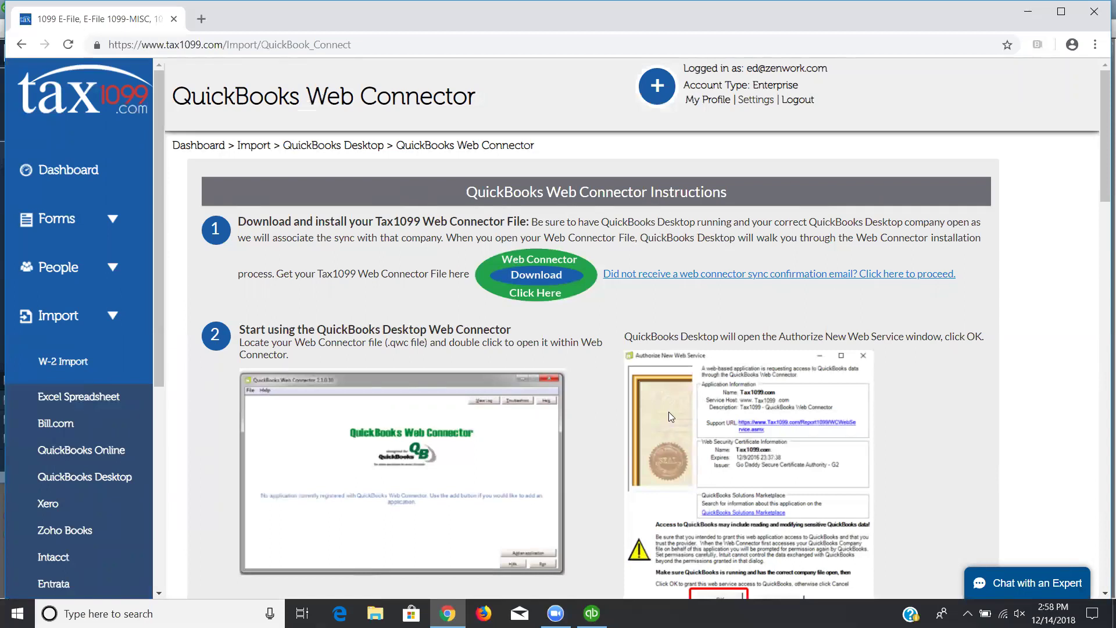
Download the Tax1099 Web Connector .QWC file after briefly checking QuickBooks
{"action": "mouse_move", "coordinate": [591, 613]}
{"action": "left_click", "coordinate": [591, 555]}
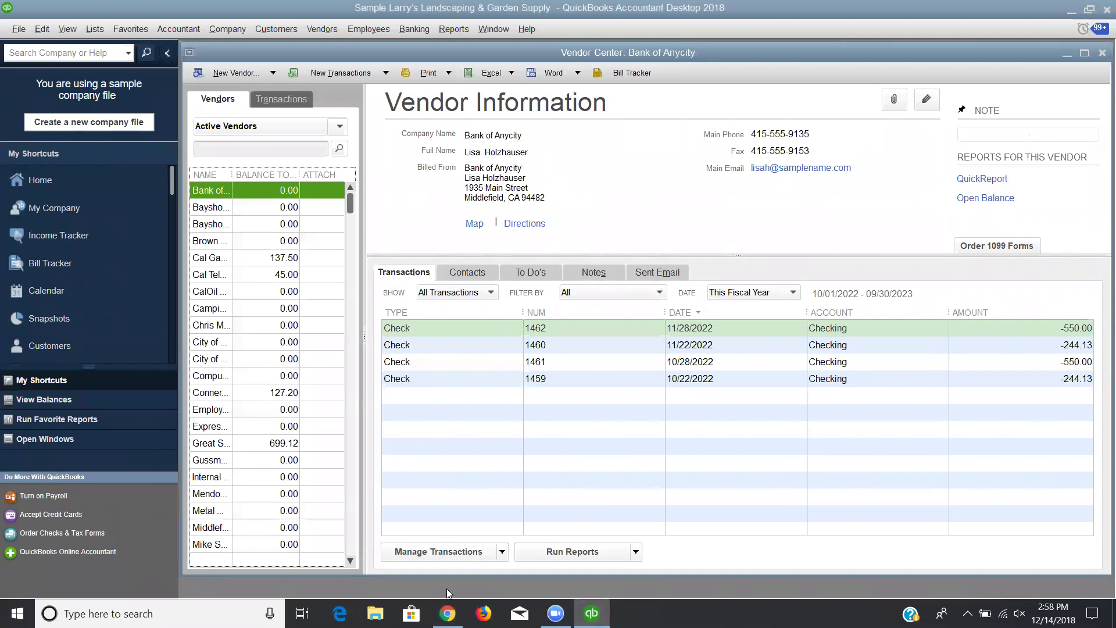
{"action": "left_click", "coordinate": [448, 611]}
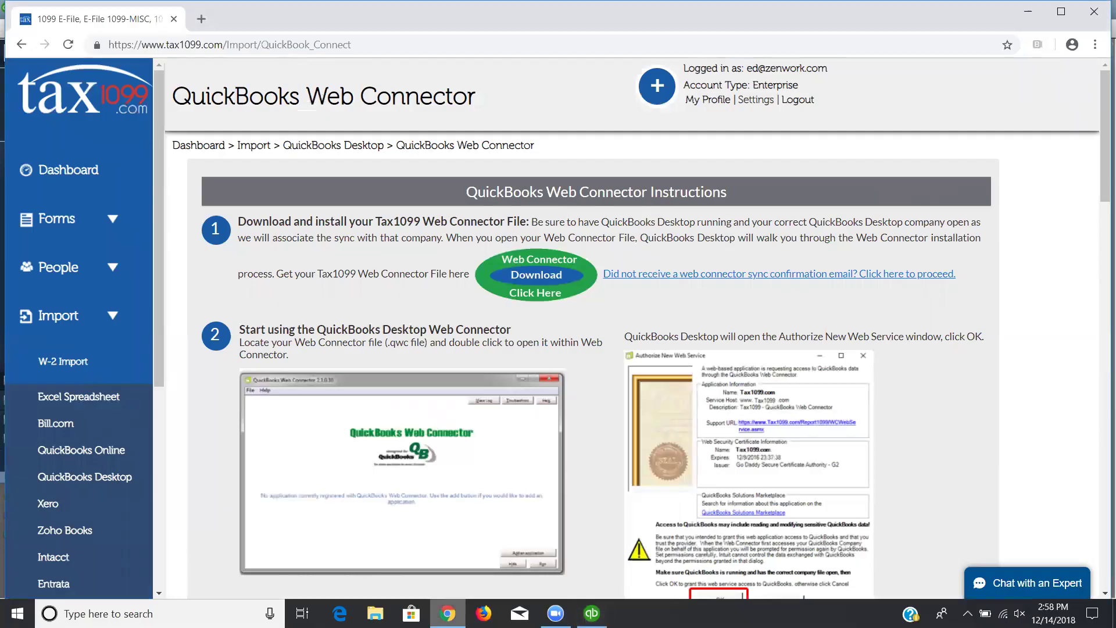
{"action": "left_click", "coordinate": [535, 280]}
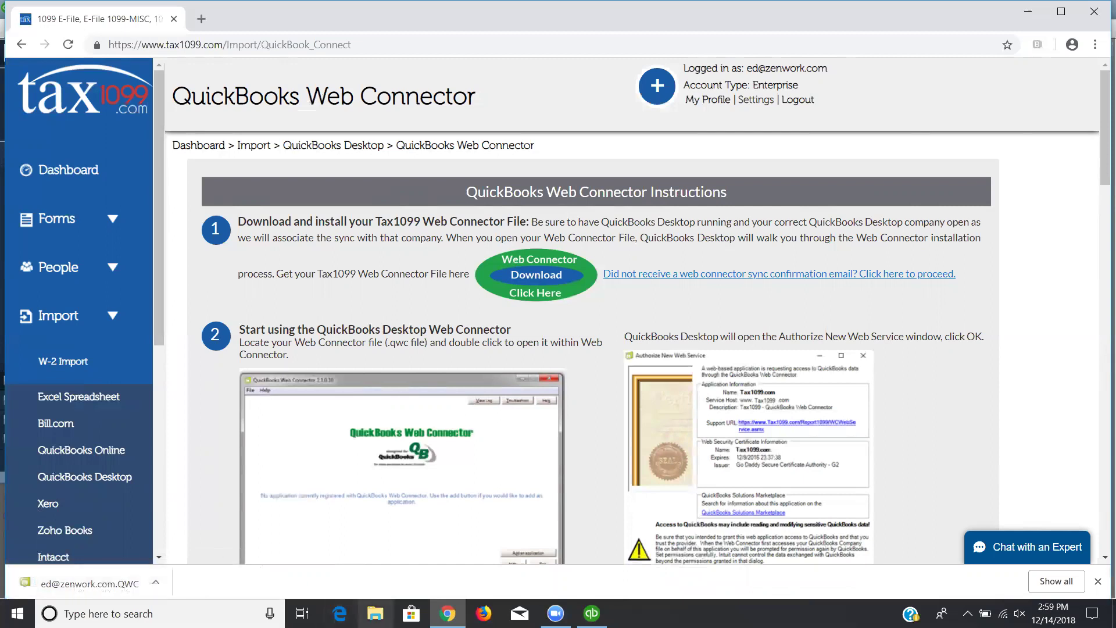
Open the downloaded .QWC file from the Downloads folder in File Explorer
{"action": "left_click", "coordinate": [375, 613]}
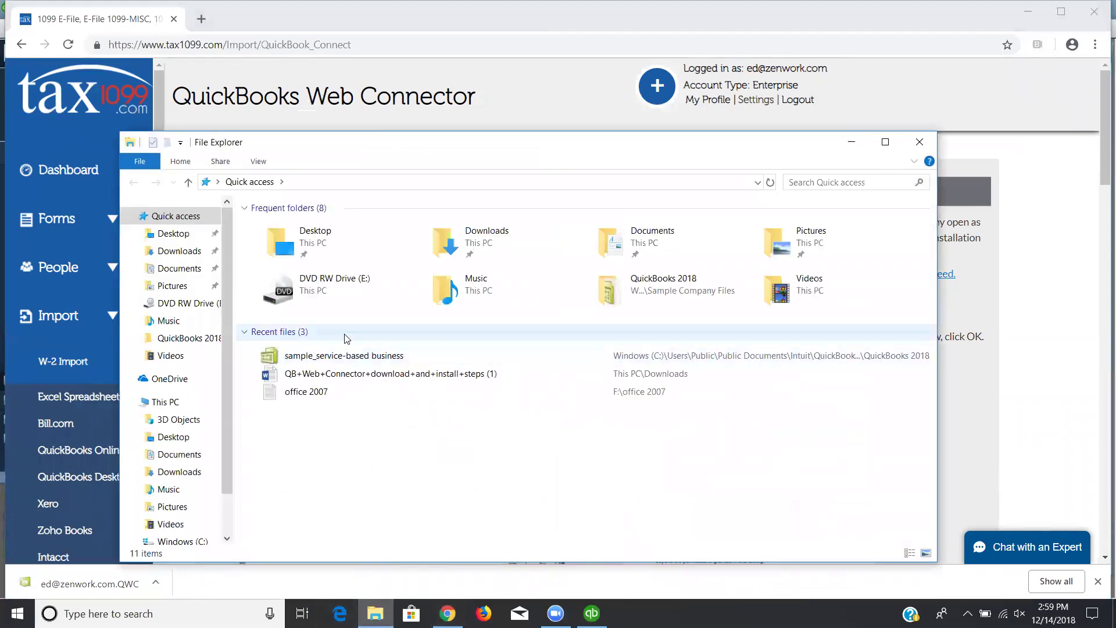
{"action": "left_click", "coordinate": [184, 256]}
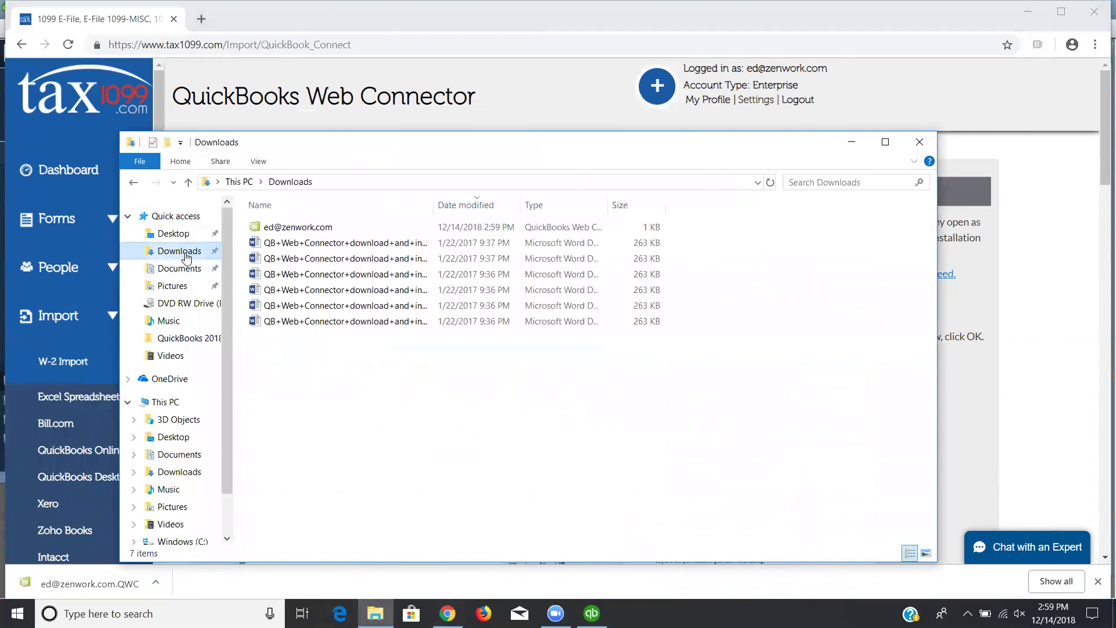
{"action": "left_click", "coordinate": [293, 229]}
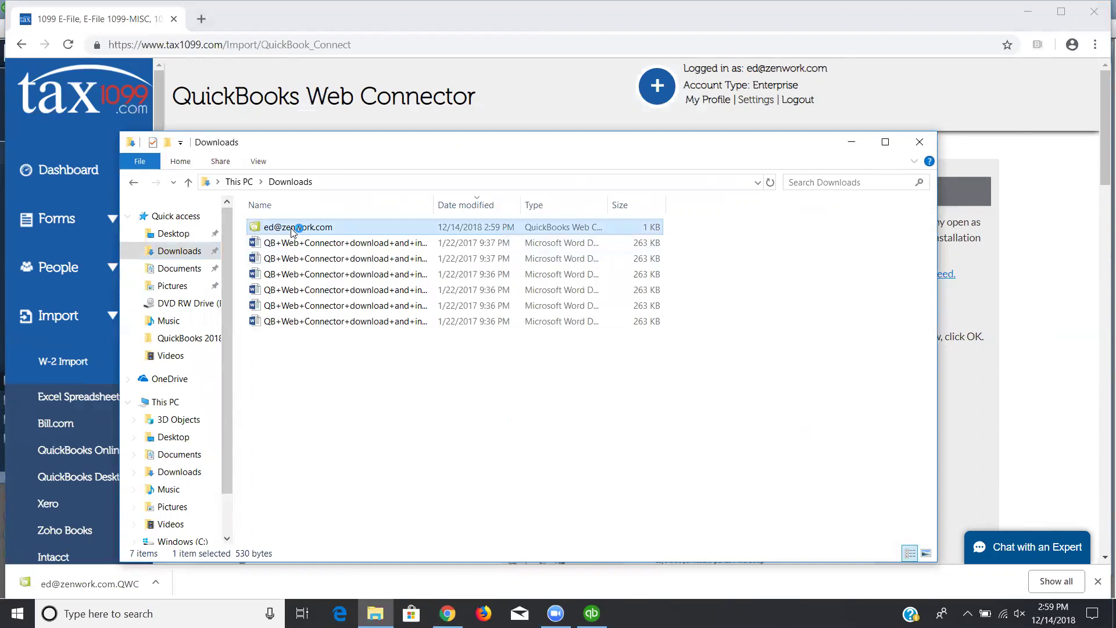
{"action": "double_click", "coordinate": [292, 229]}
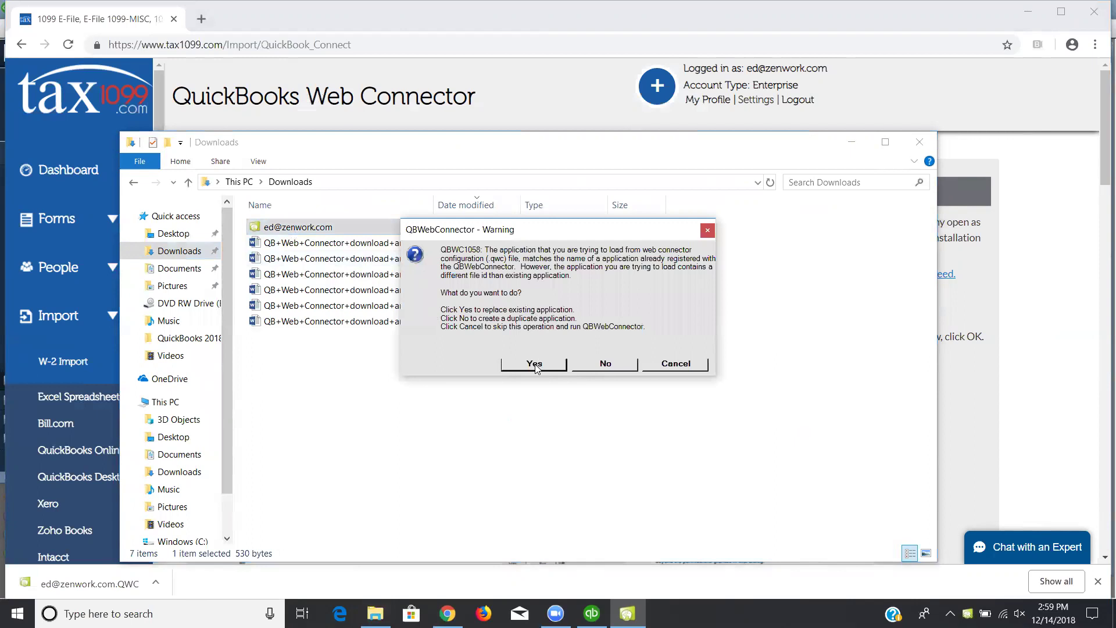
Confirm replacing the existing Tax1099.com application and authorize the new web service
{"action": "left_click", "coordinate": [535, 365]}
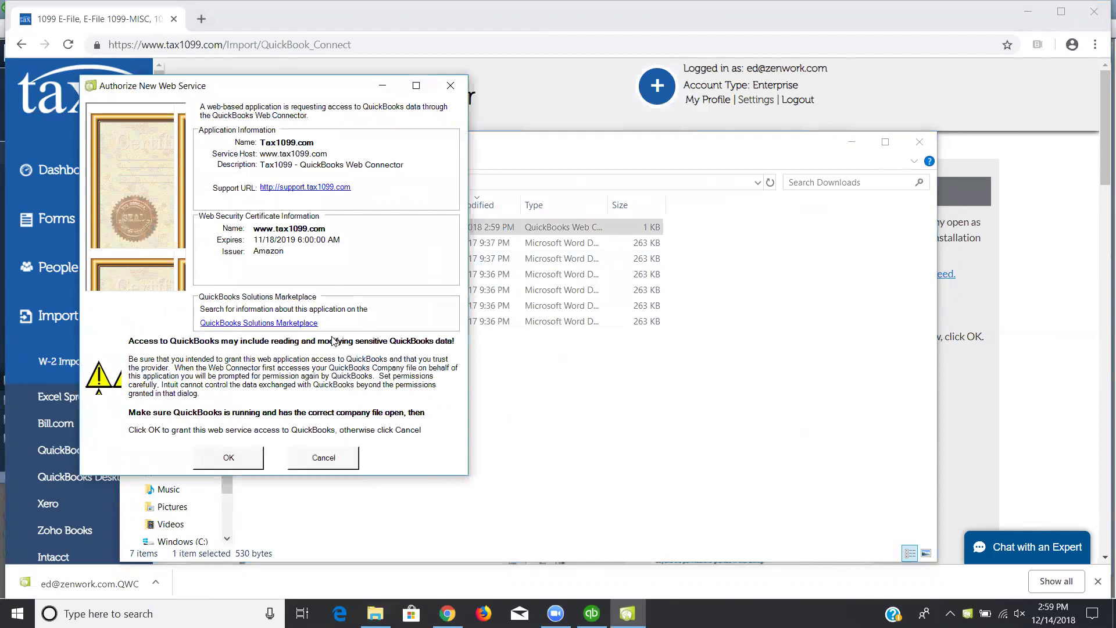
{"action": "left_click", "coordinate": [226, 459]}
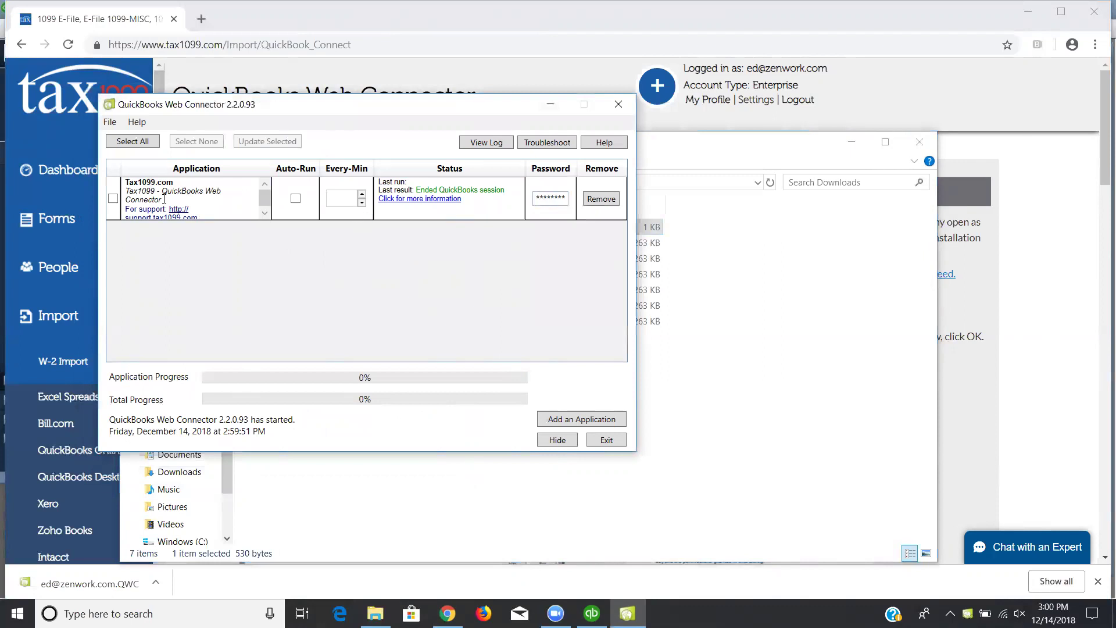
Tick the Tax1099.com application and run Update Selected to sync the 1099 data
{"action": "left_click", "coordinate": [113, 198]}
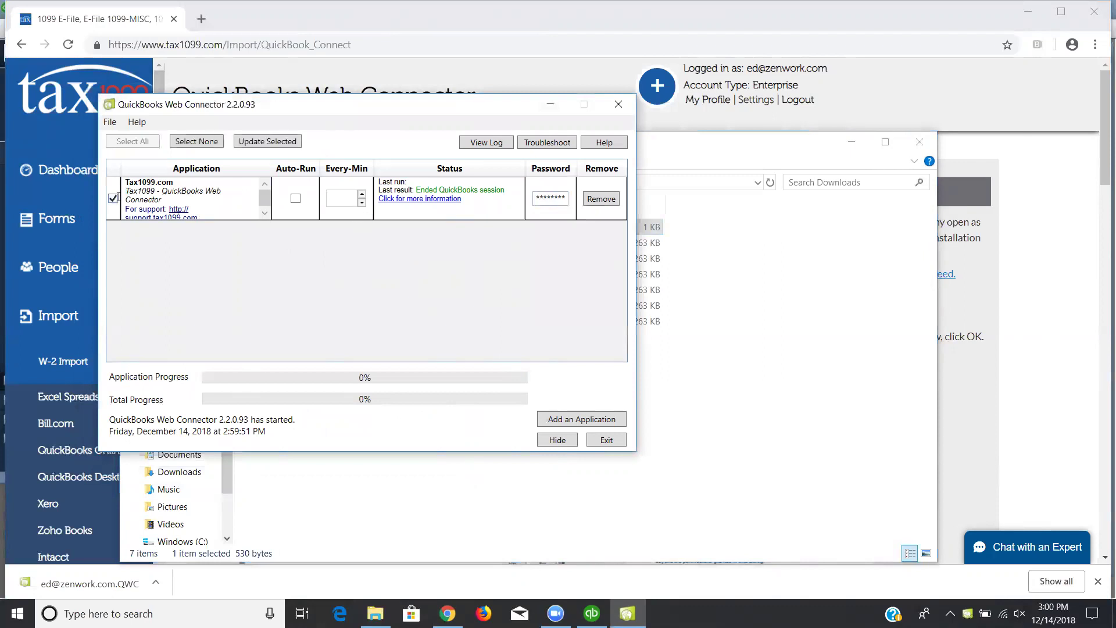
{"action": "left_click", "coordinate": [274, 142]}
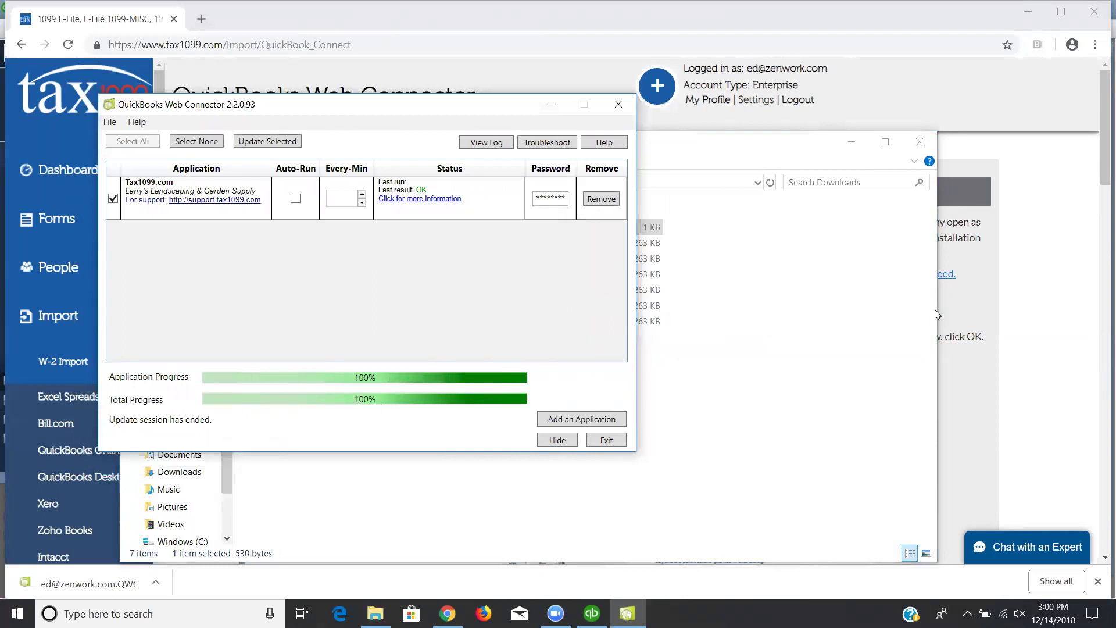
Return to the Tax1099 instructions page and proceed to the imported Form 1099-MISC data
{"action": "left_click", "coordinate": [977, 311]}
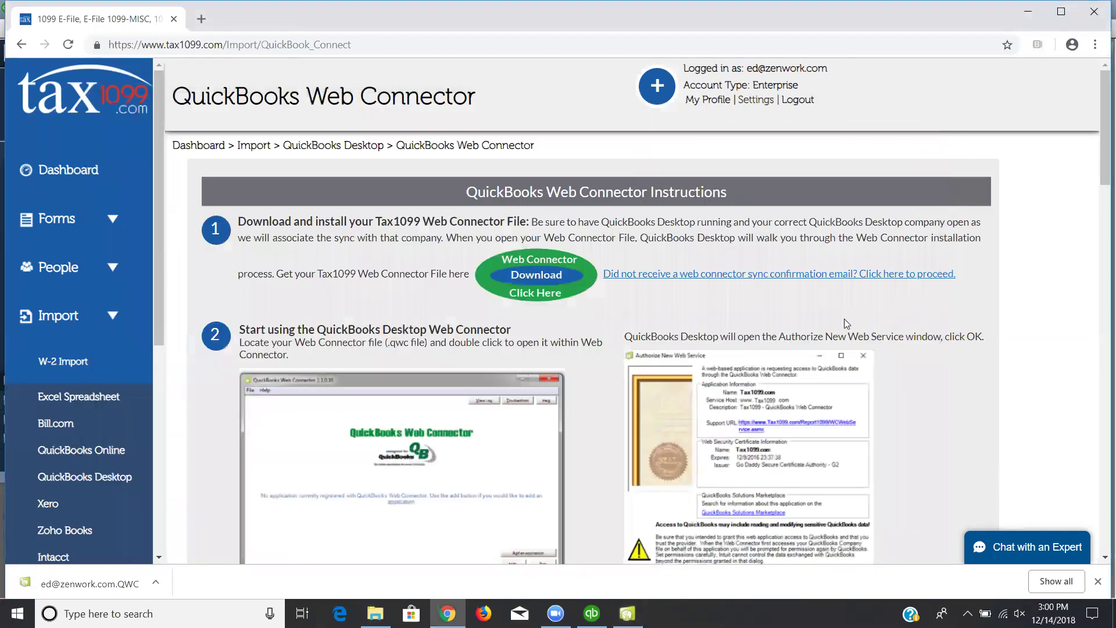
{"action": "left_click", "coordinate": [716, 274]}
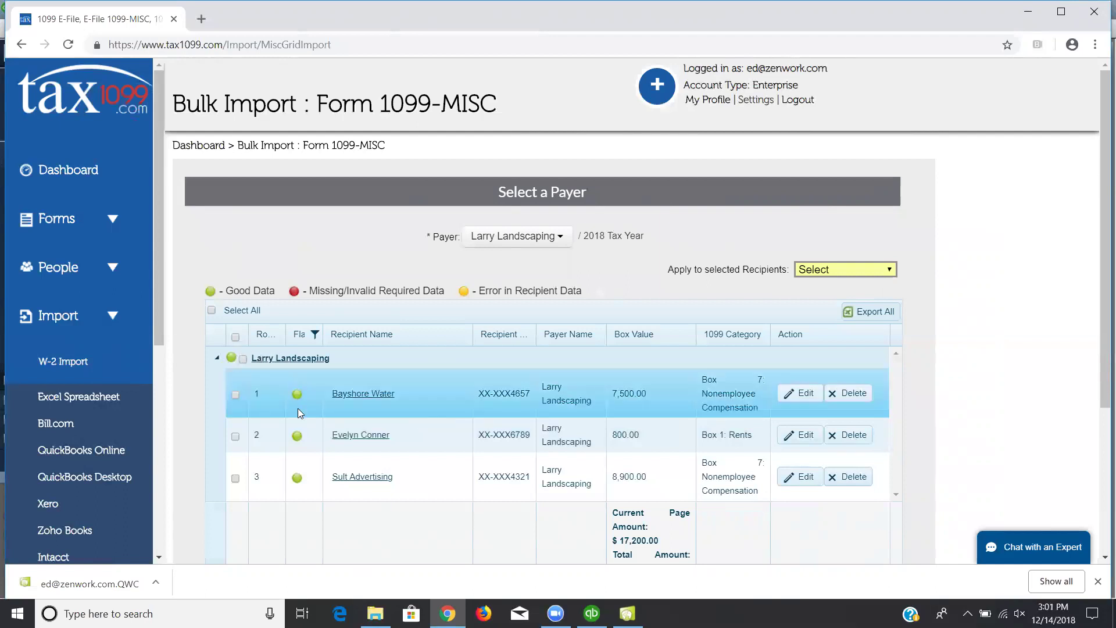
{"action": "left_click", "coordinate": [348, 395]}
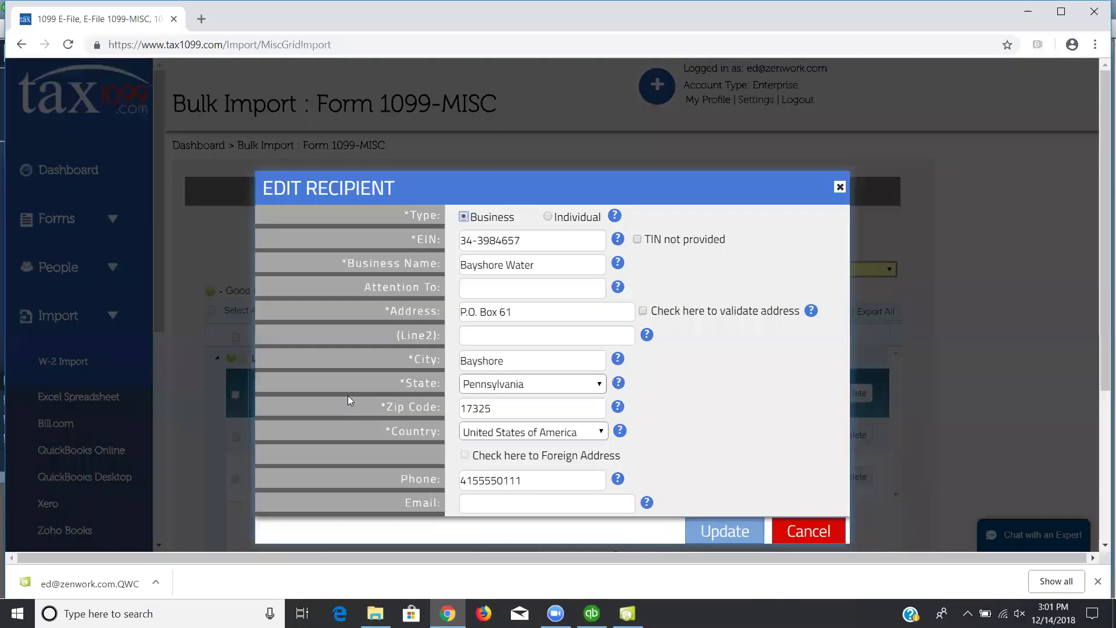
{"action": "left_click", "coordinate": [809, 531]}
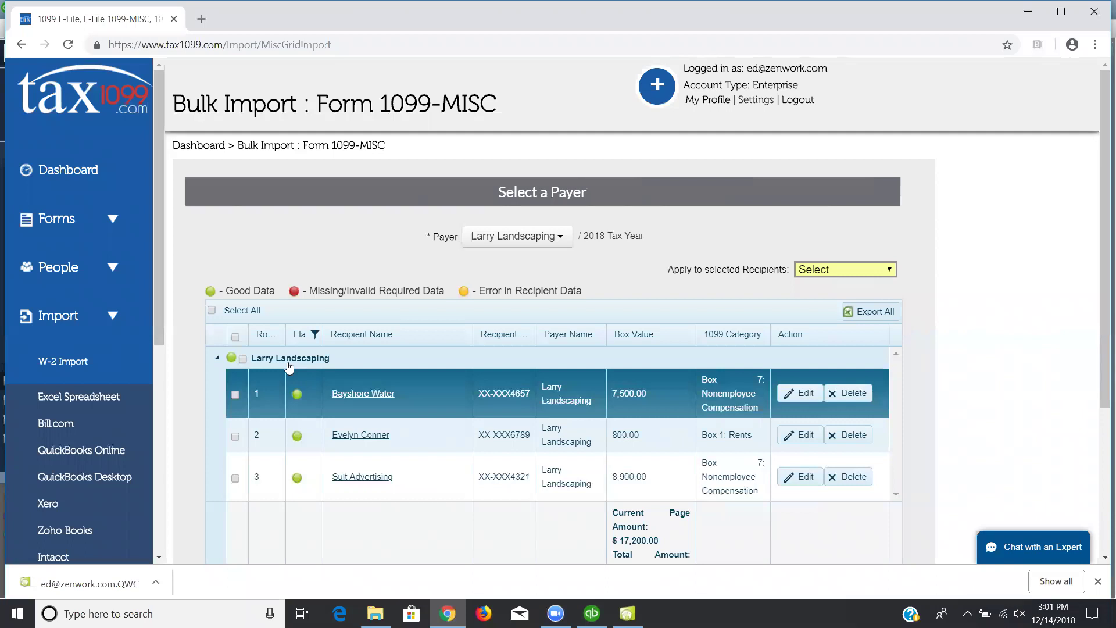
{"action": "left_click", "coordinate": [289, 359]}
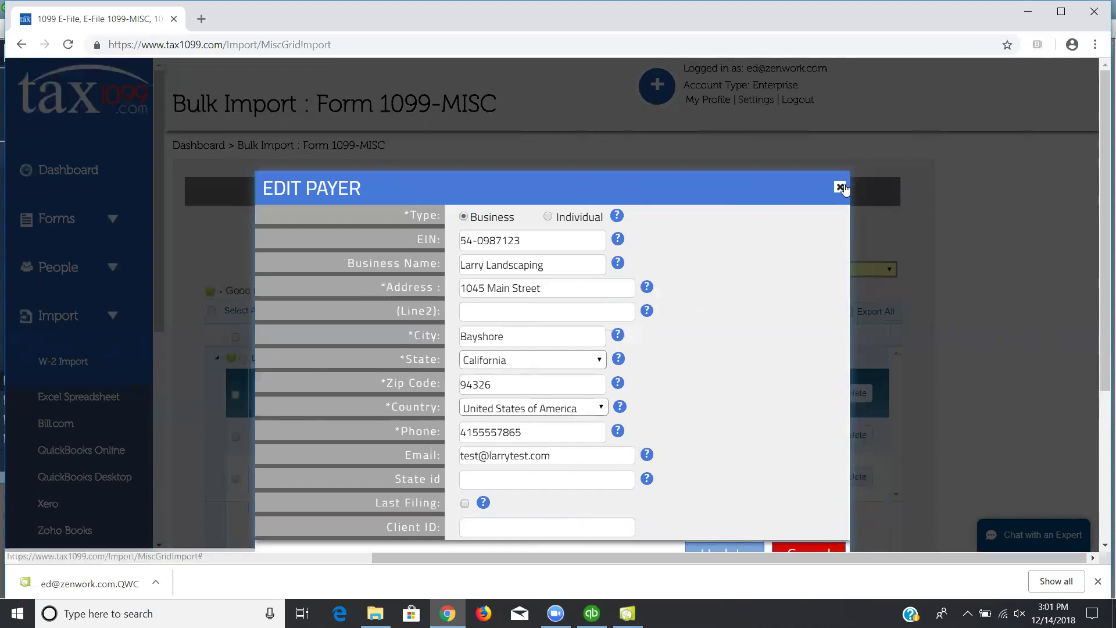
{"action": "scroll", "coordinate": [843, 187], "scroll_direction": "down", "scroll_amount": 1}
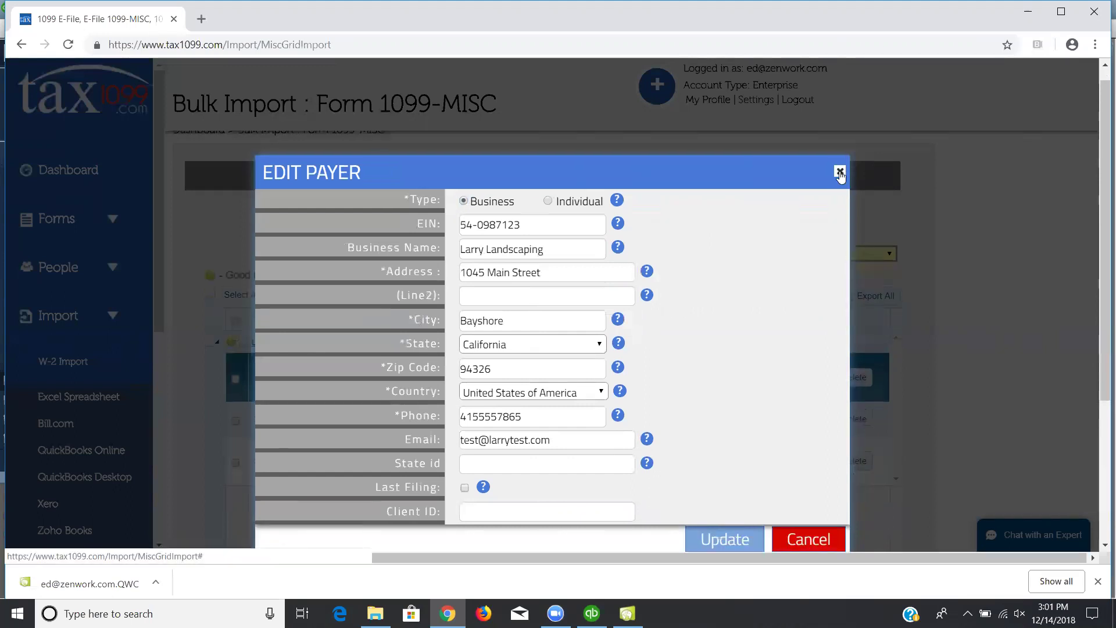
{"action": "left_click", "coordinate": [840, 171]}
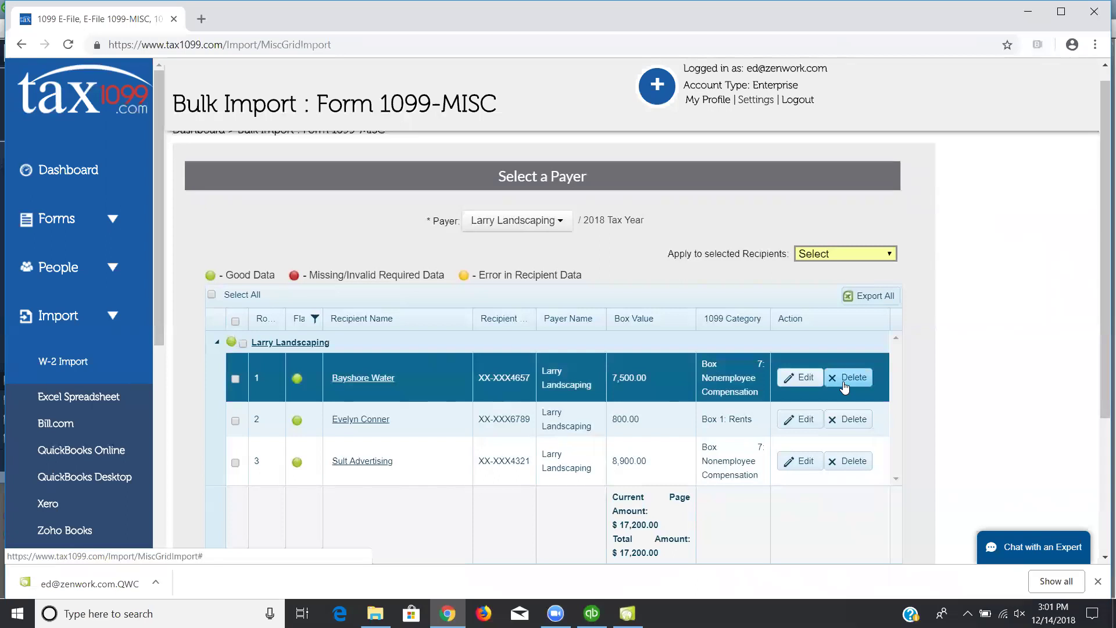
Leave Bayshore Water's 7,500.00 as Box 7 Nonemployee Compensation, then select all three recipients
{"action": "left_click", "coordinate": [801, 377]}
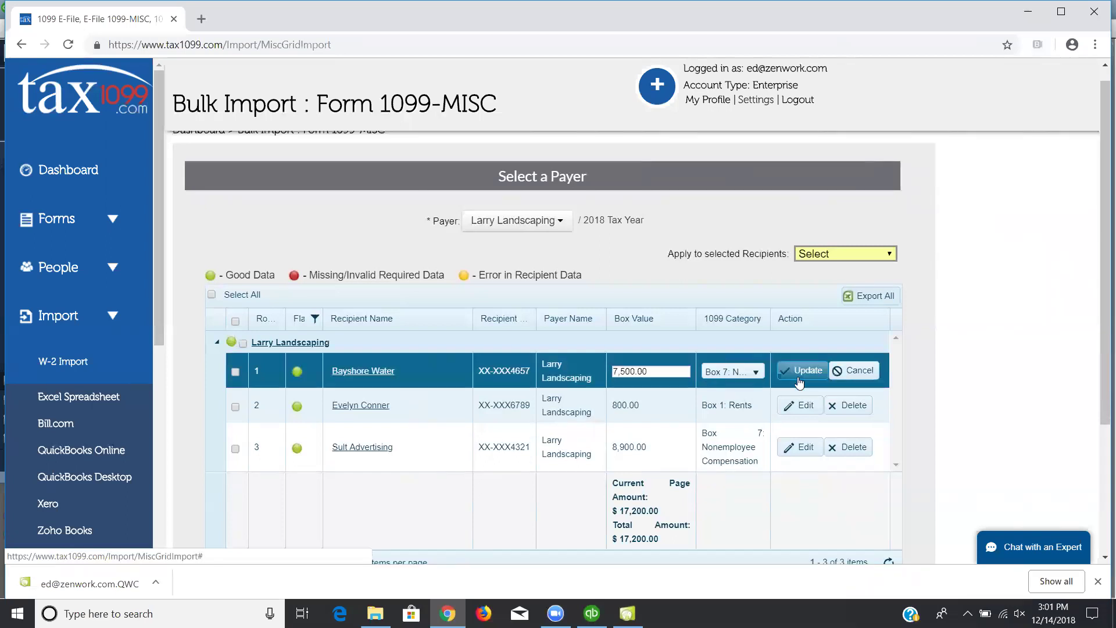
{"action": "left_click", "coordinate": [738, 376]}
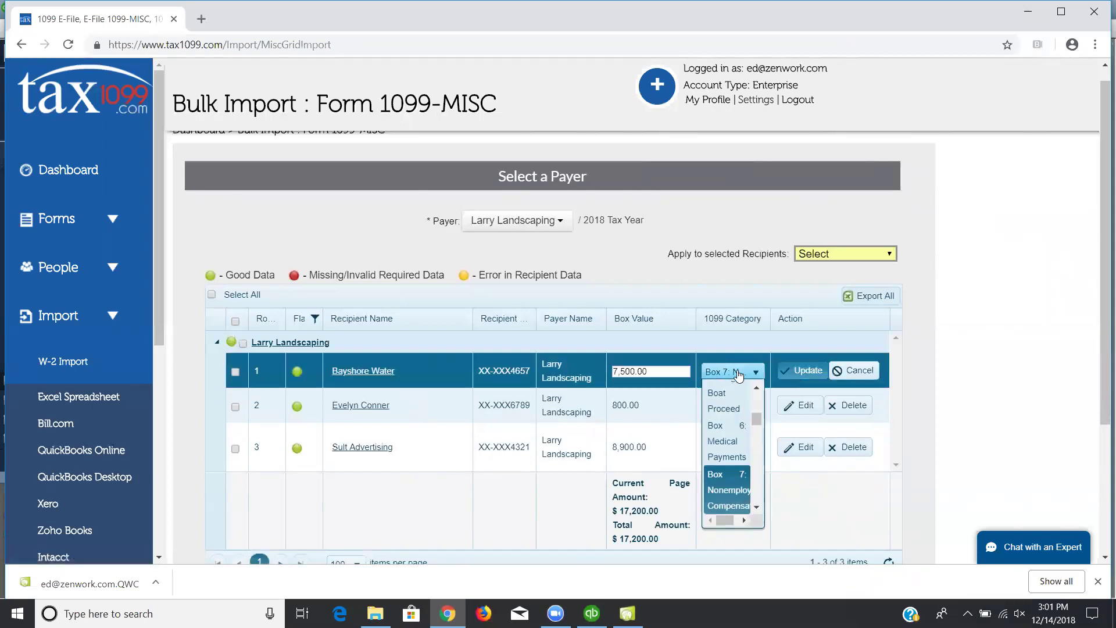
{"action": "left_click", "coordinate": [738, 376]}
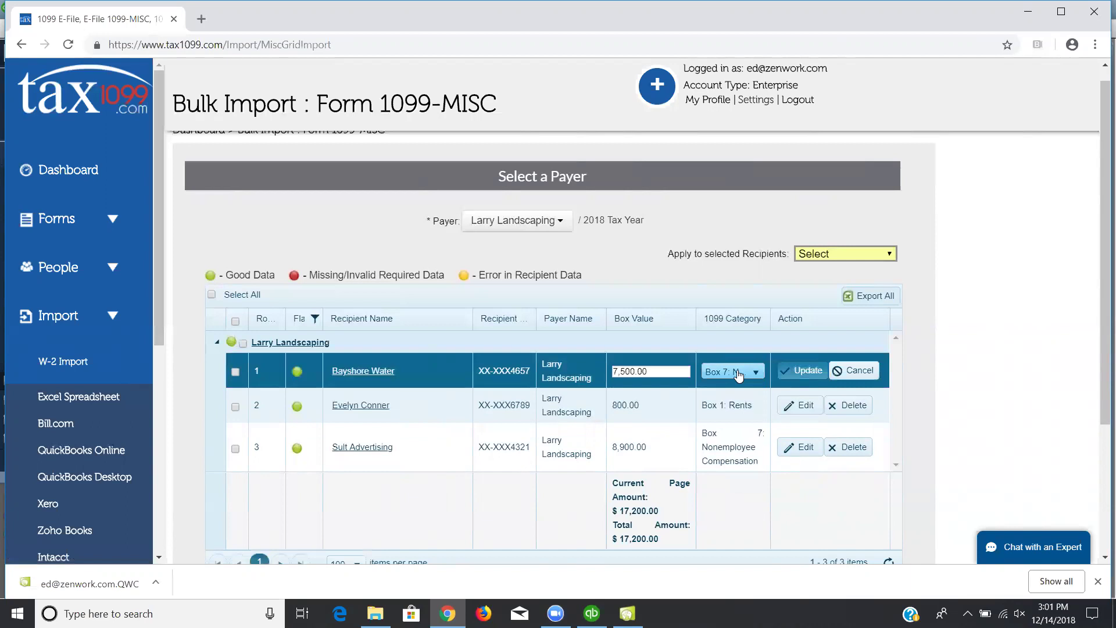
{"action": "left_click", "coordinate": [854, 370]}
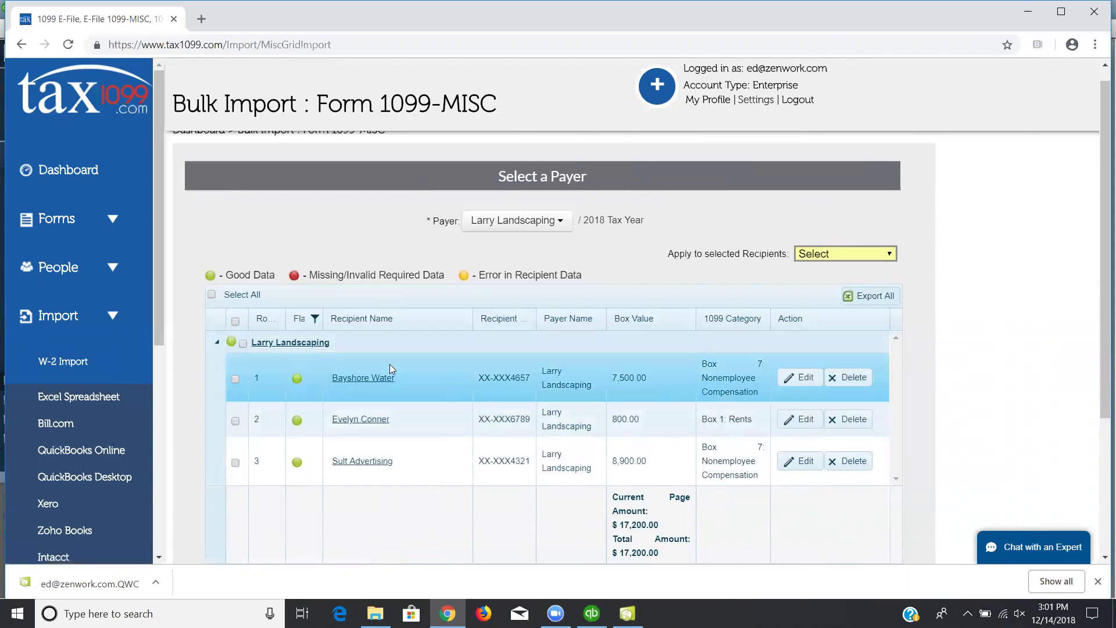
{"action": "left_click", "coordinate": [211, 295]}
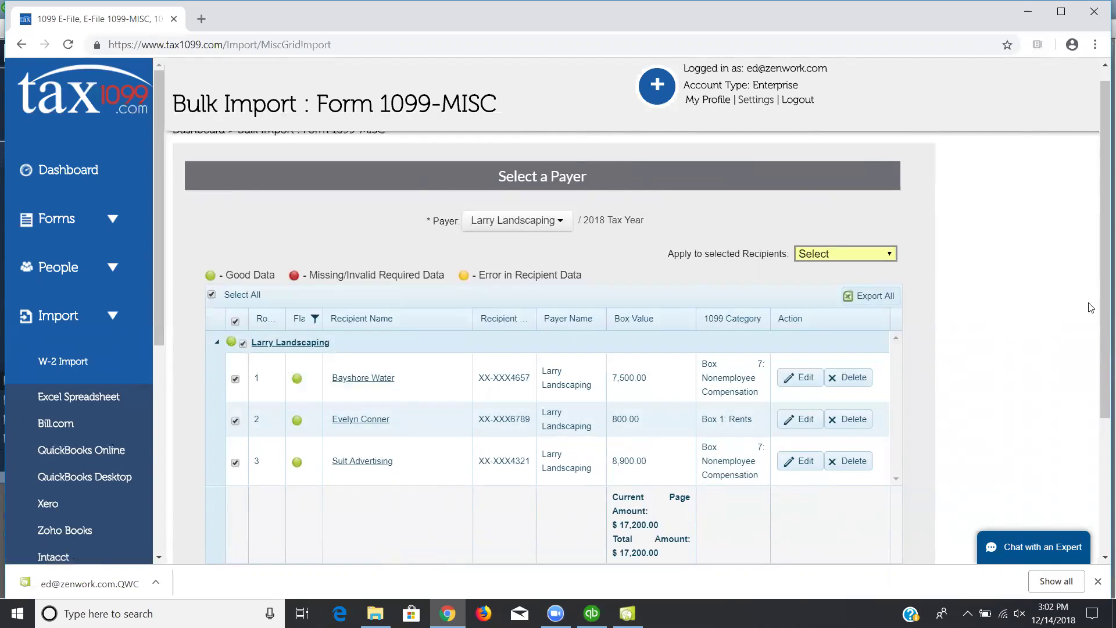
{"action": "left_click_drag", "start_coordinate": [1100, 301], "coordinate": [1100, 419]}
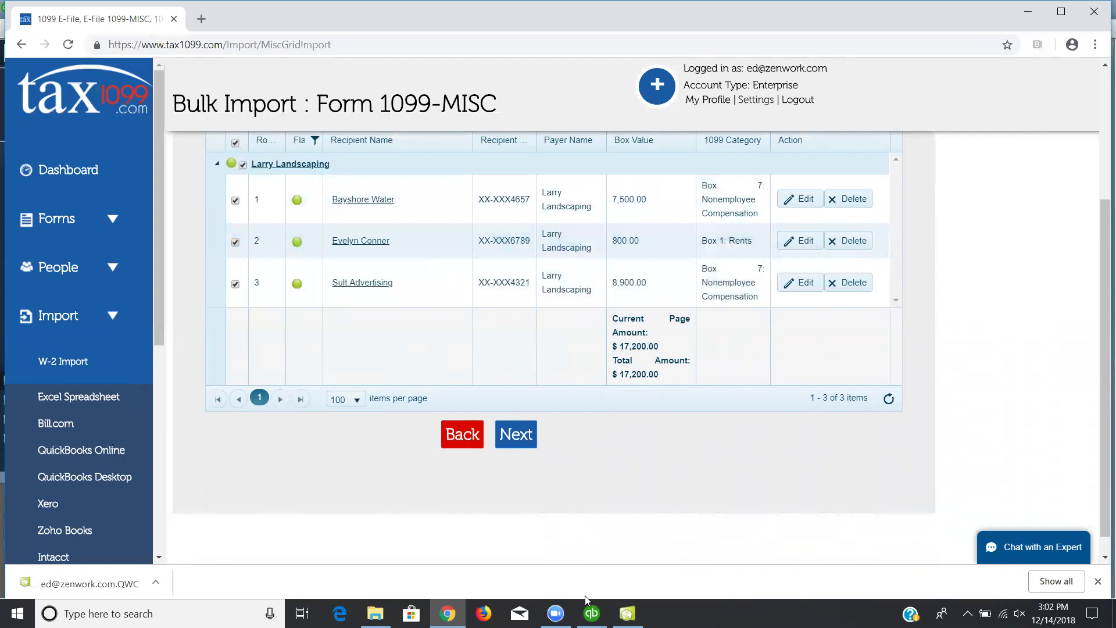
Open the 1099 Summary Report from the Vendors menu in QuickBooks Desktop
{"action": "left_click", "coordinate": [591, 613]}
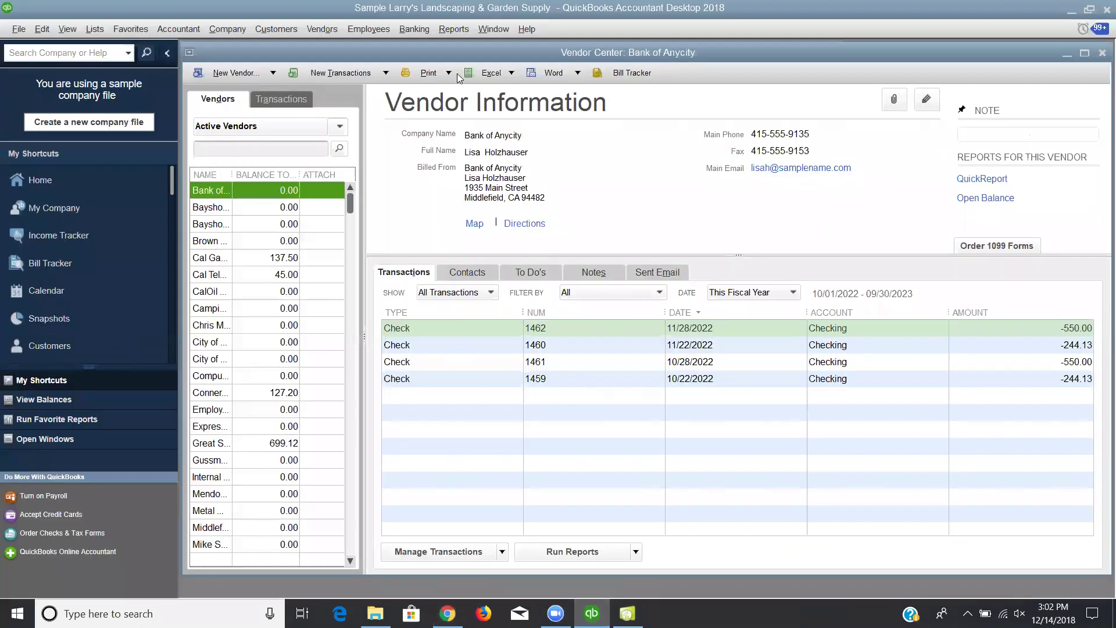
{"action": "left_click", "coordinate": [322, 29]}
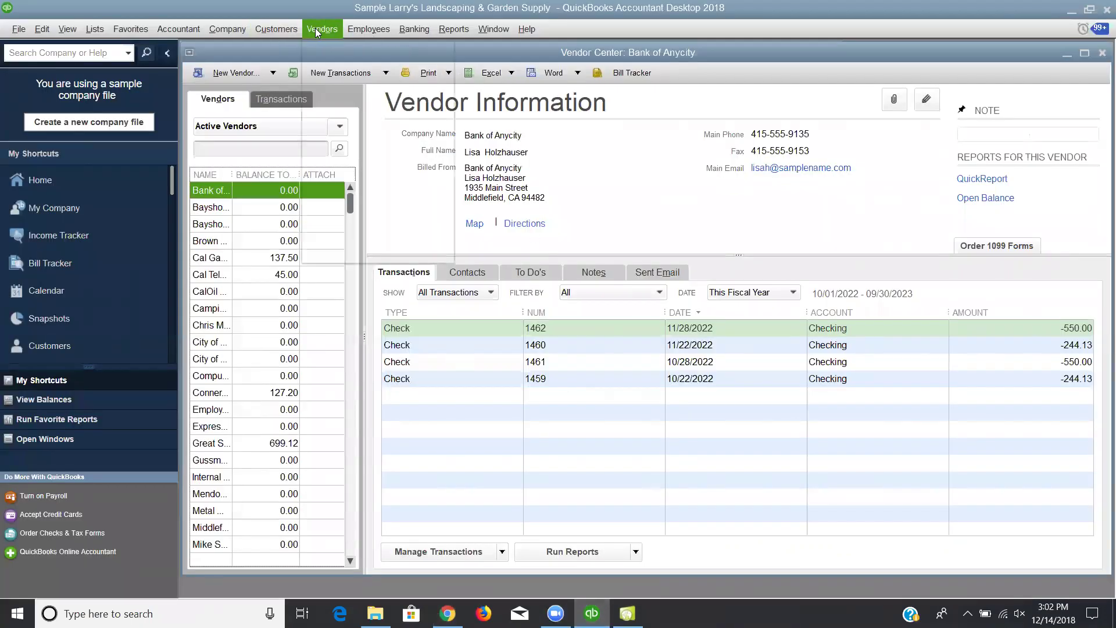
{"action": "mouse_move", "coordinate": [410, 220]}
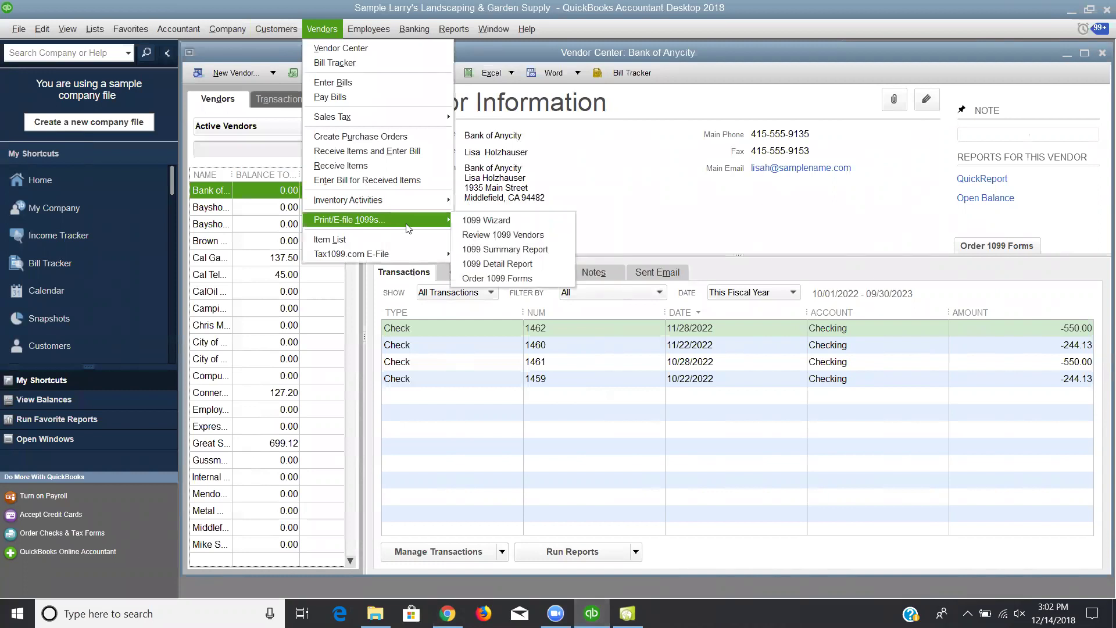
{"action": "left_click", "coordinate": [500, 249]}
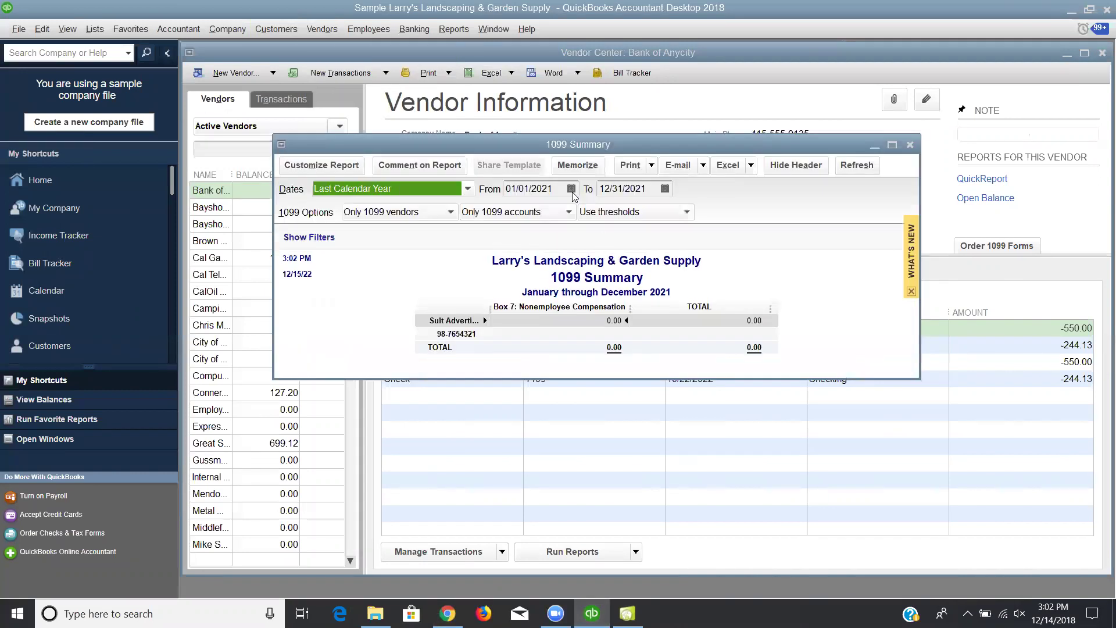
Set the report dates to 01/01/2018–12/31/2018 and refresh, confirming the 17,200.00 total
{"action": "left_click", "coordinate": [552, 188]}
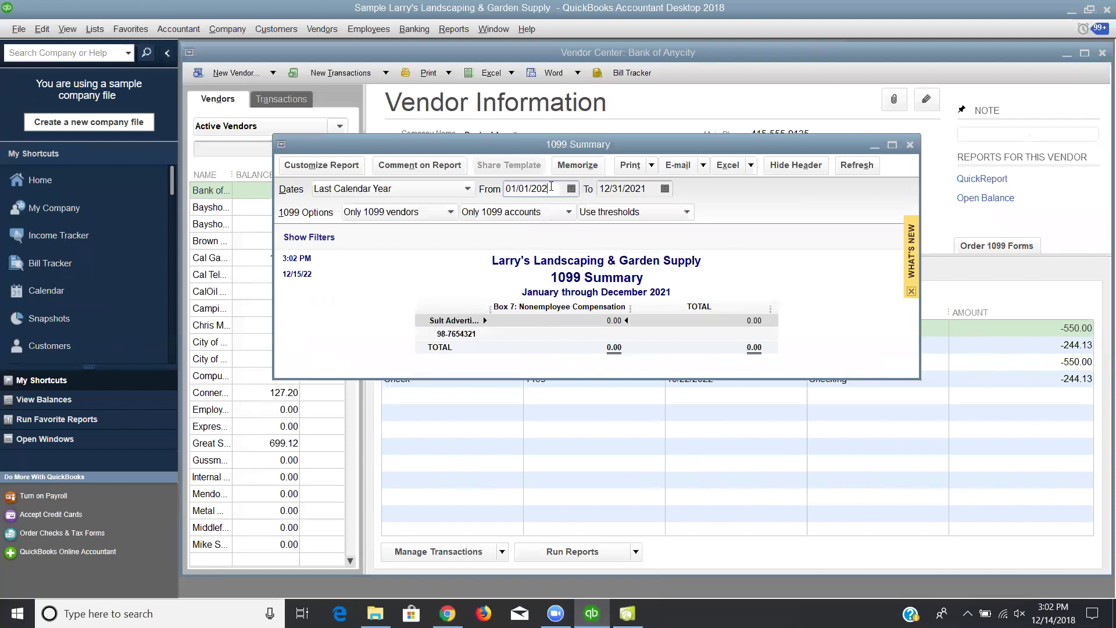
{"action": "key", "text": "BackSpace"}
{"action": "type", "text": "18"}
{"action": "left_click", "coordinate": [647, 187]}
{"action": "key", "text": "BackSpace"}
{"action": "key", "text": "BackSpace"}
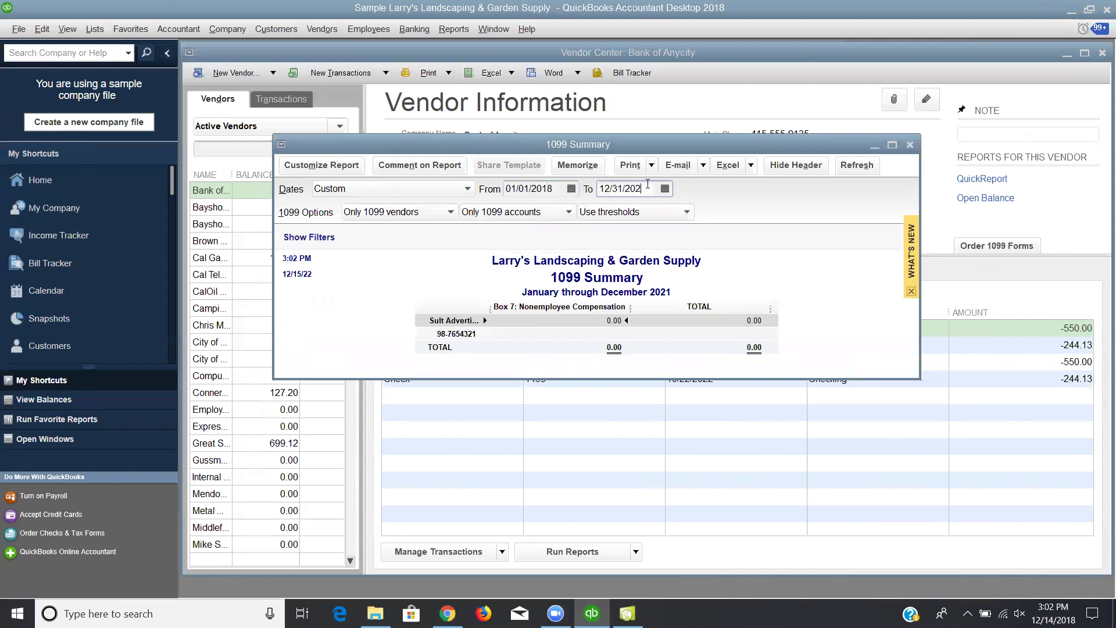
{"action": "type", "text": "18"}
{"action": "left_click", "coordinate": [862, 165]}
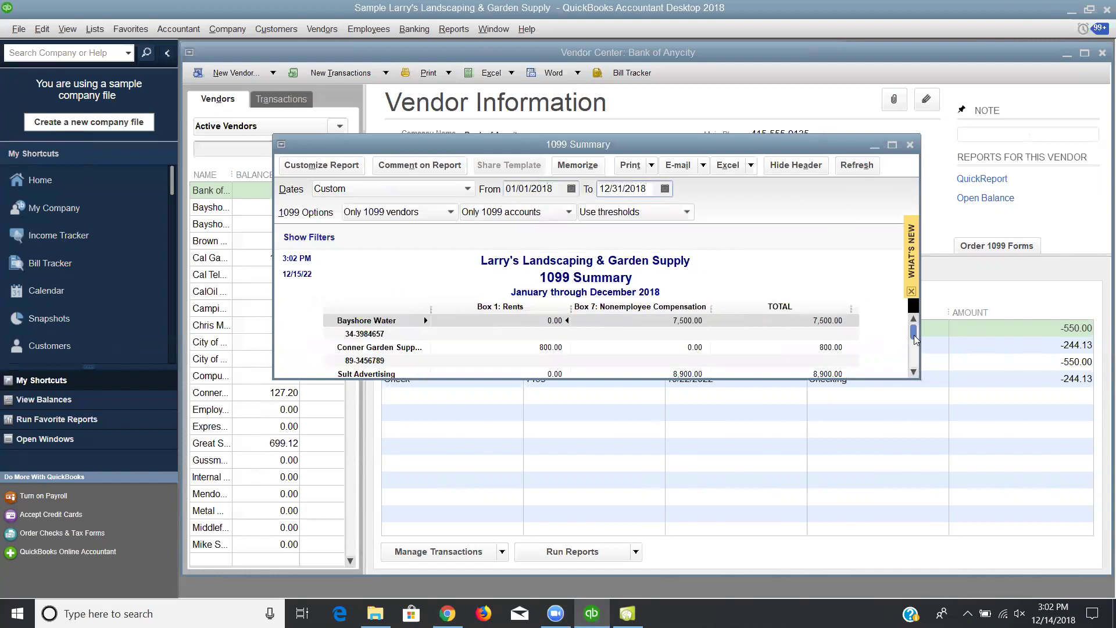
{"action": "left_click_drag", "start_coordinate": [914, 340], "coordinate": [914, 361]}
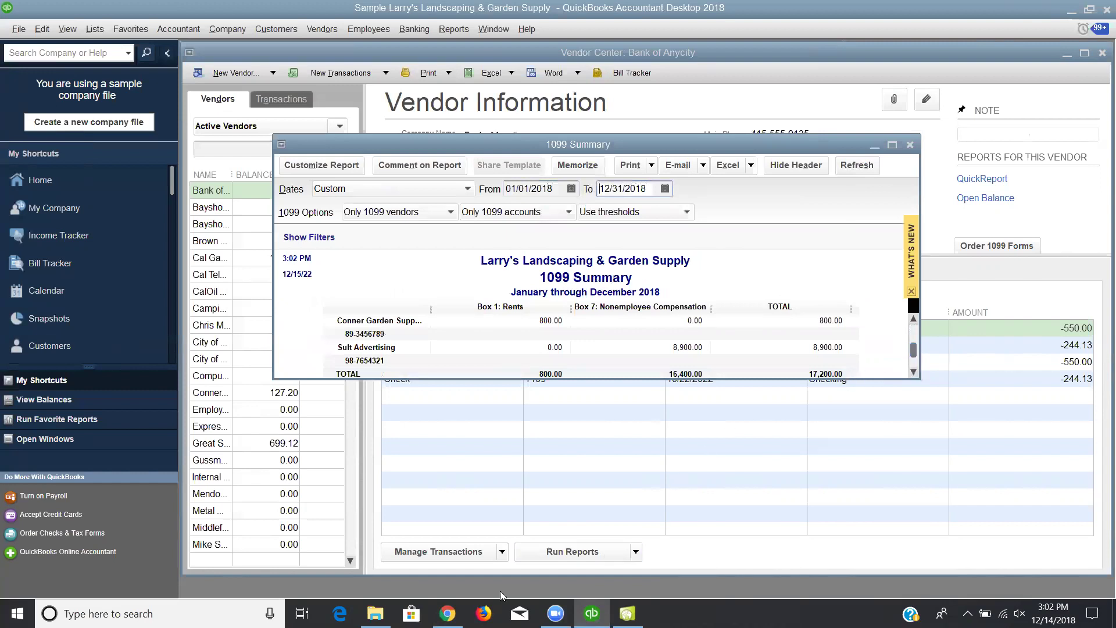
{"action": "left_click", "coordinate": [447, 613]}
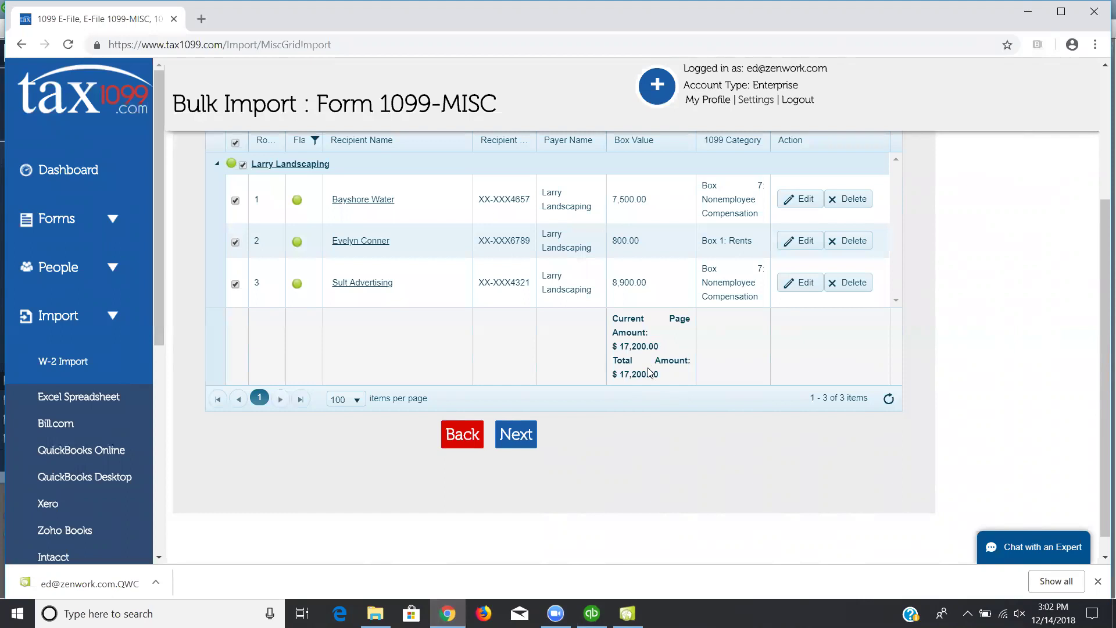
Upload the three recipients as 1099-MISC forms and acknowledge the '3 of 3 Record(s) Uploaded Successfully' message
{"action": "left_click", "coordinate": [515, 435]}
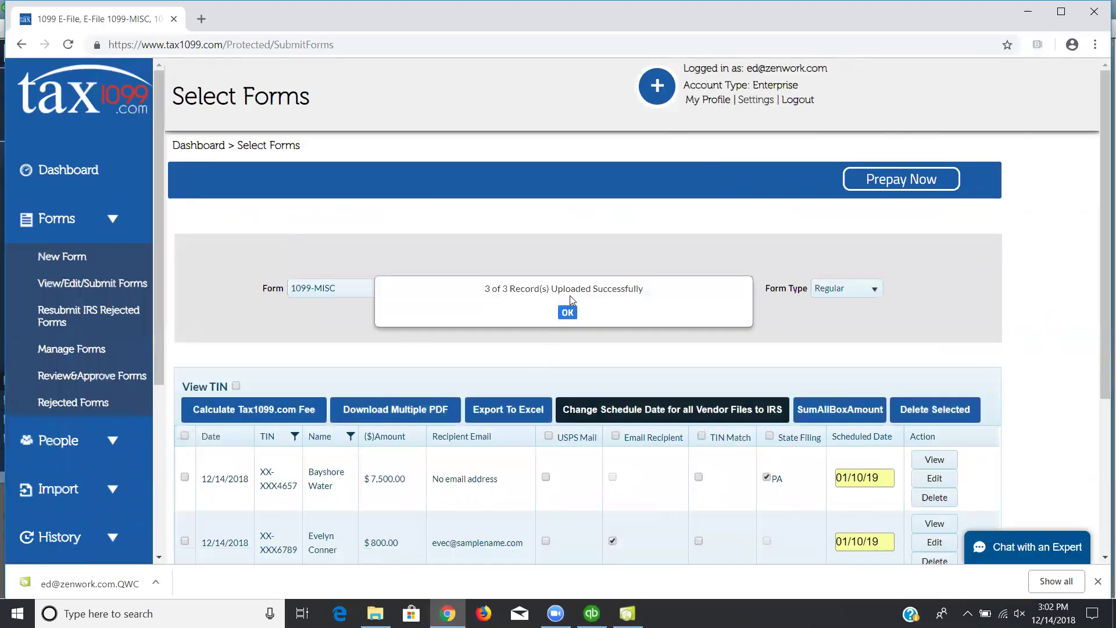
{"action": "left_click", "coordinate": [568, 313]}
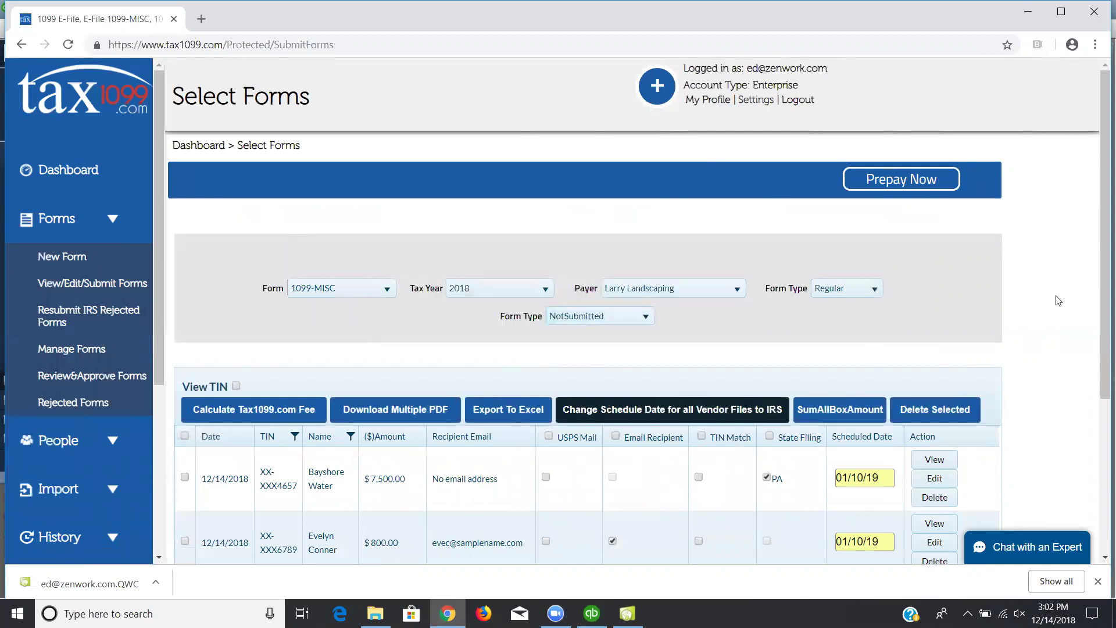
{"action": "left_click_drag", "start_coordinate": [1099, 285], "coordinate": [1099, 448]}
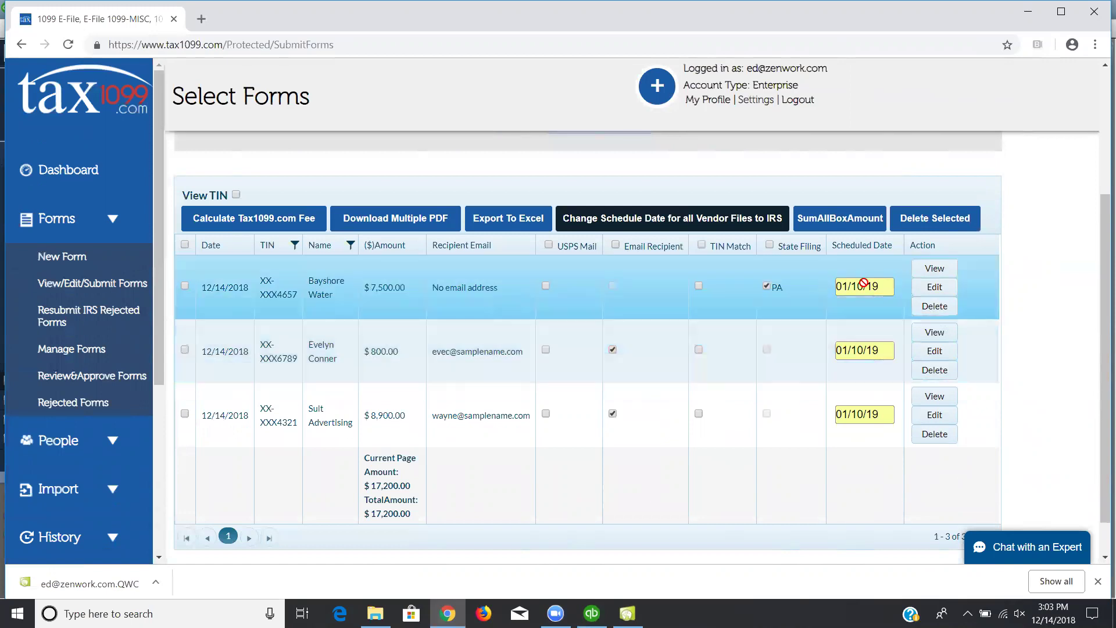
{"action": "mouse_move", "coordinate": [858, 293]}
Keep PA state filing on for Bayshore Water and tick all three forms, totalling $17,200.00
{"action": "left_click", "coordinate": [767, 286]}
{"action": "left_click", "coordinate": [766, 286]}
{"action": "left_click", "coordinate": [185, 245]}
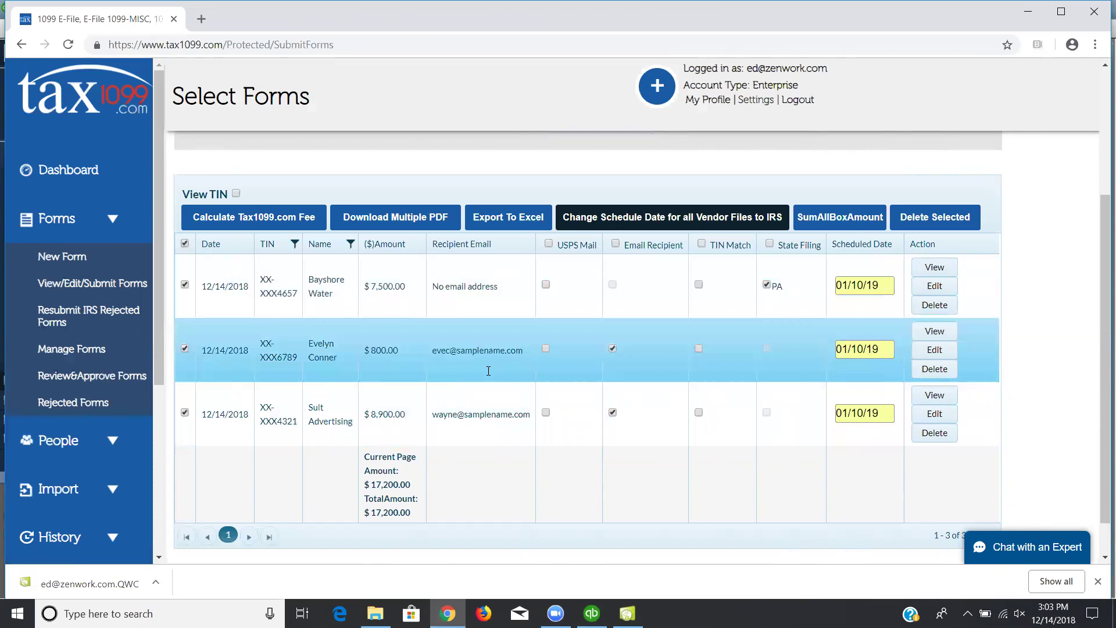
{"action": "scroll", "coordinate": [487, 349], "scroll_direction": "down", "scroll_amount": 1}
{"action": "scroll", "coordinate": [492, 326], "scroll_direction": "down", "scroll_amount": 1}
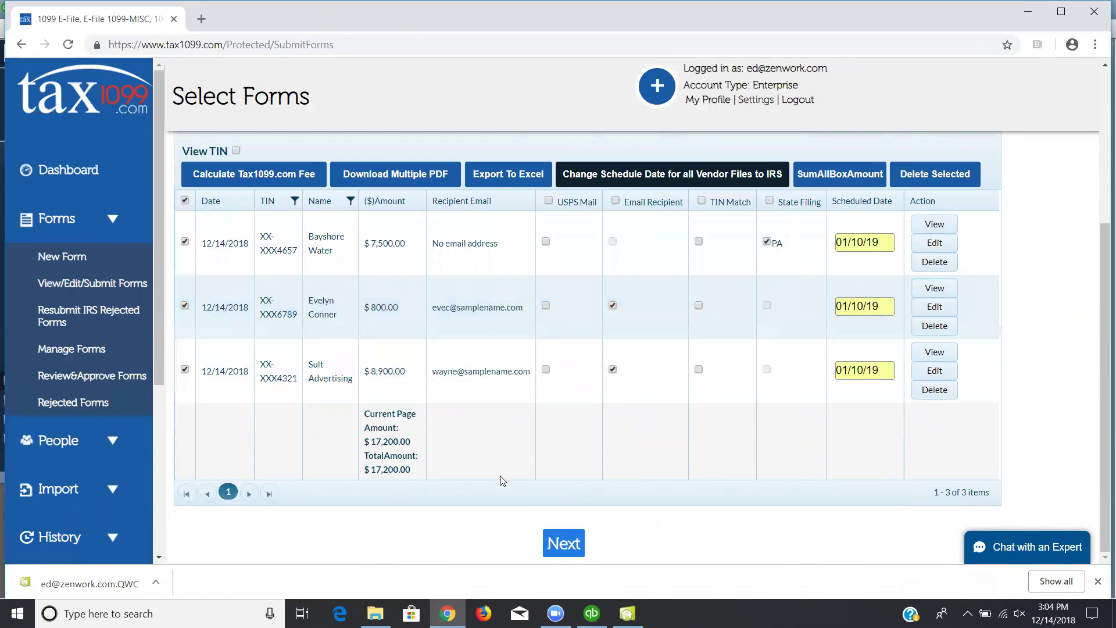
Back in QuickBooks, close the 1099 Summary without memorizing it and check the File menu
{"action": "key", "text": "alt+Tab"}
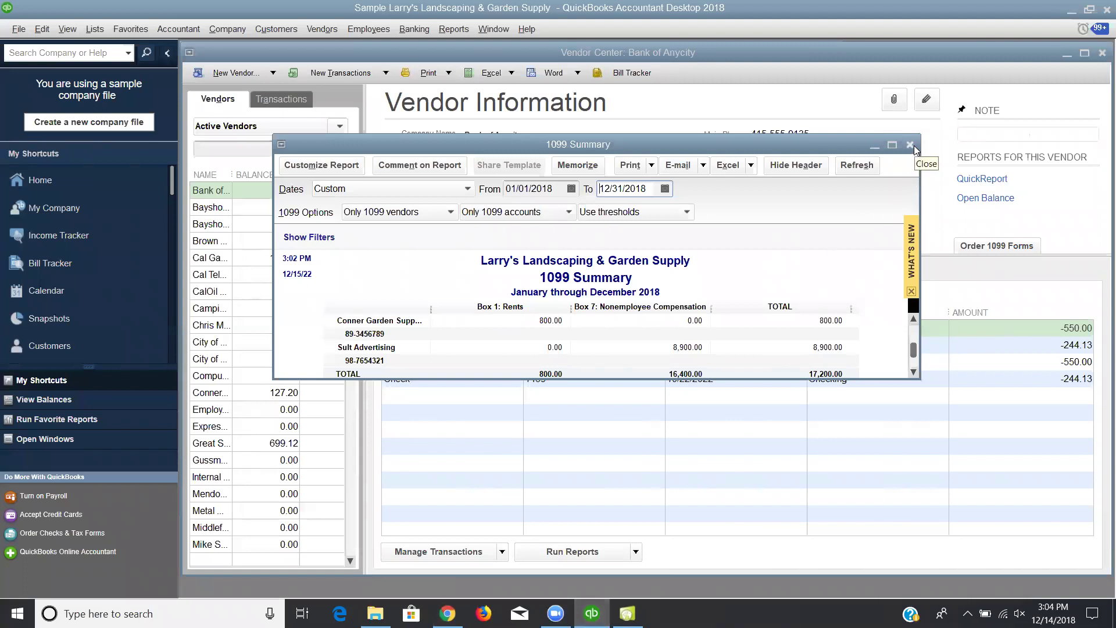
{"action": "left_click", "coordinate": [914, 146]}
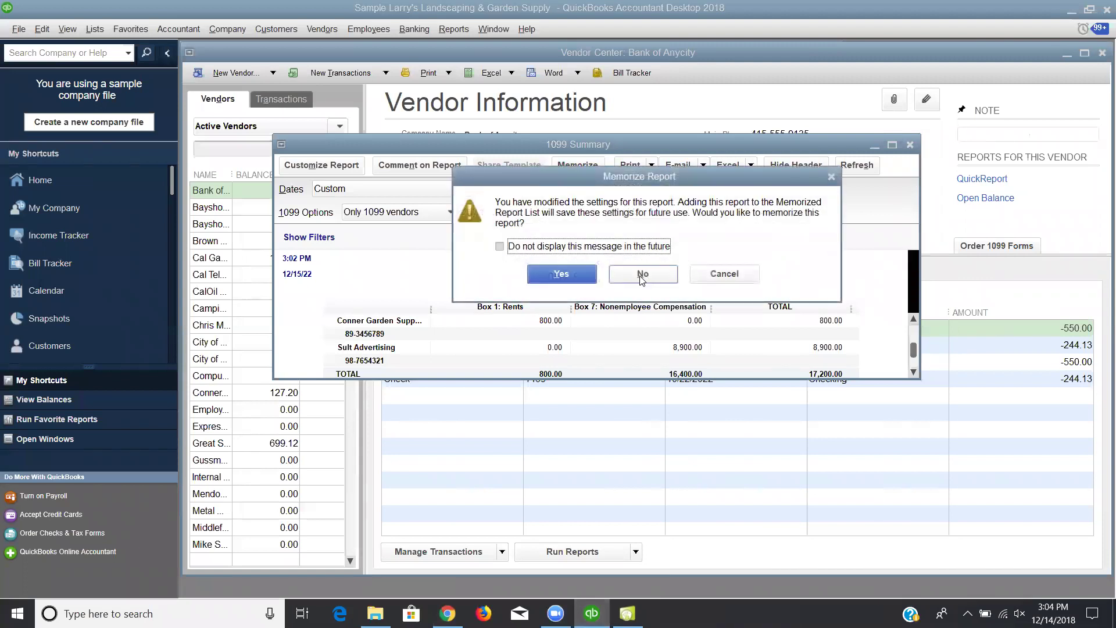
{"action": "left_click", "coordinate": [641, 276]}
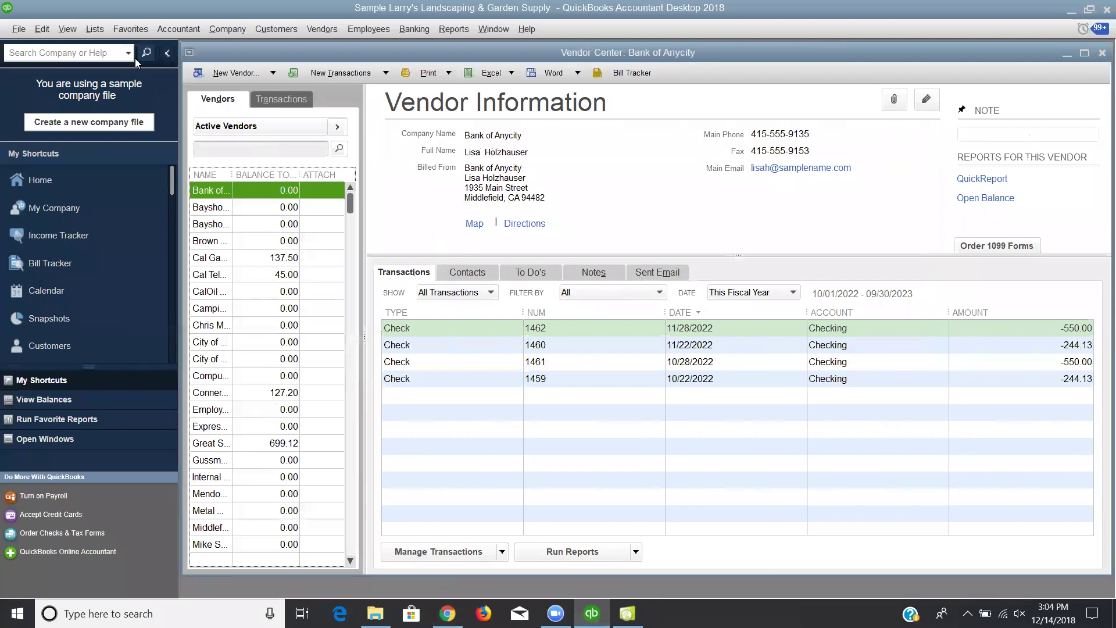
{"action": "left_click", "coordinate": [22, 31]}
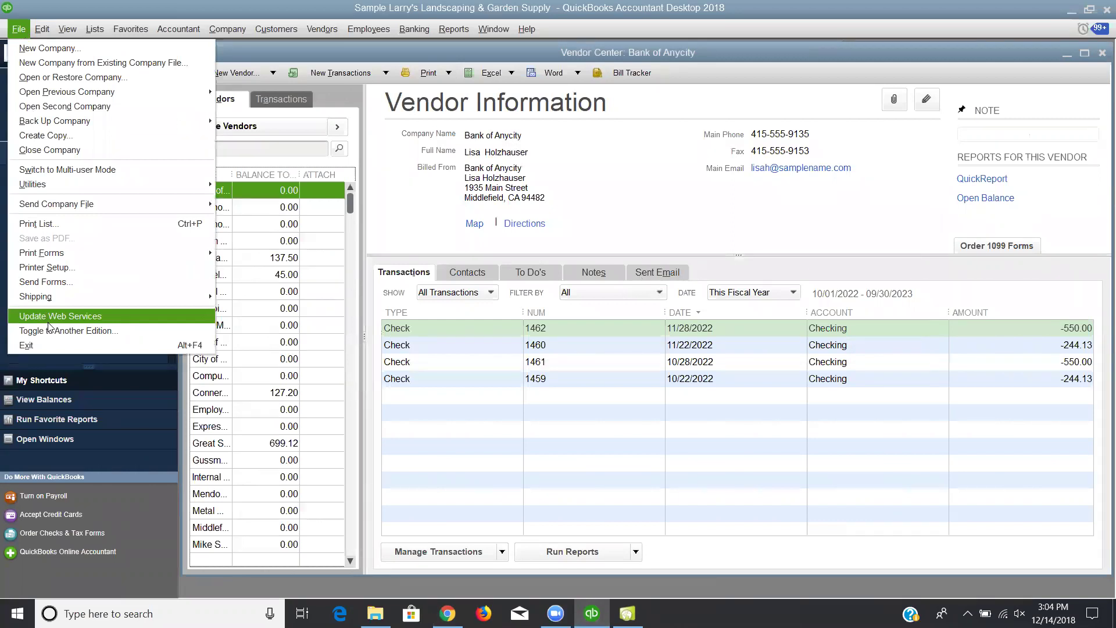
{"action": "key", "text": "Escape"}
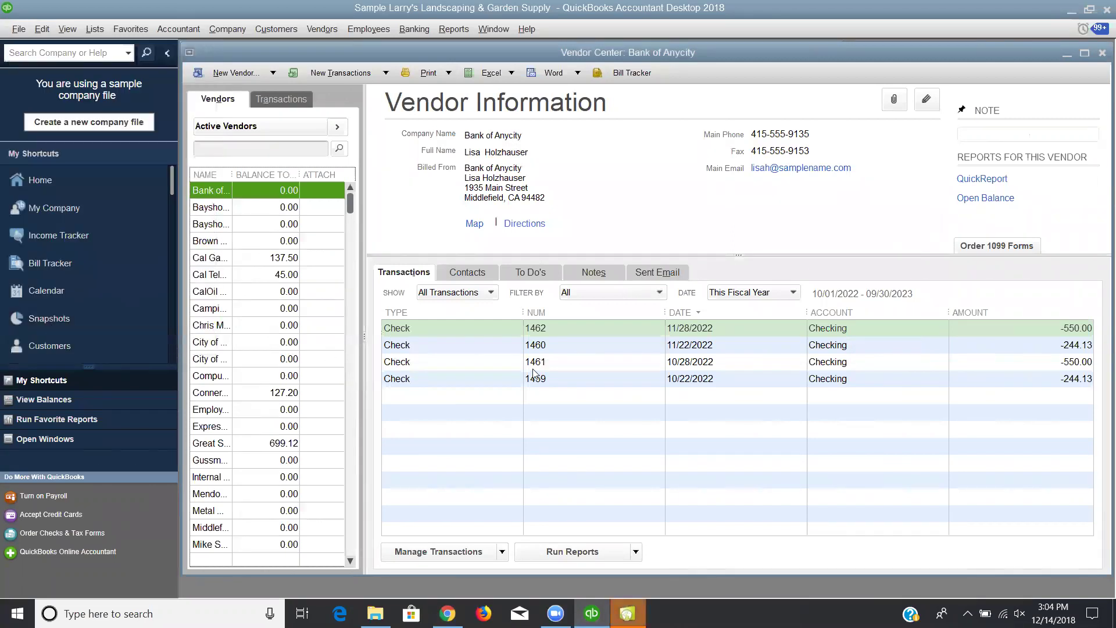